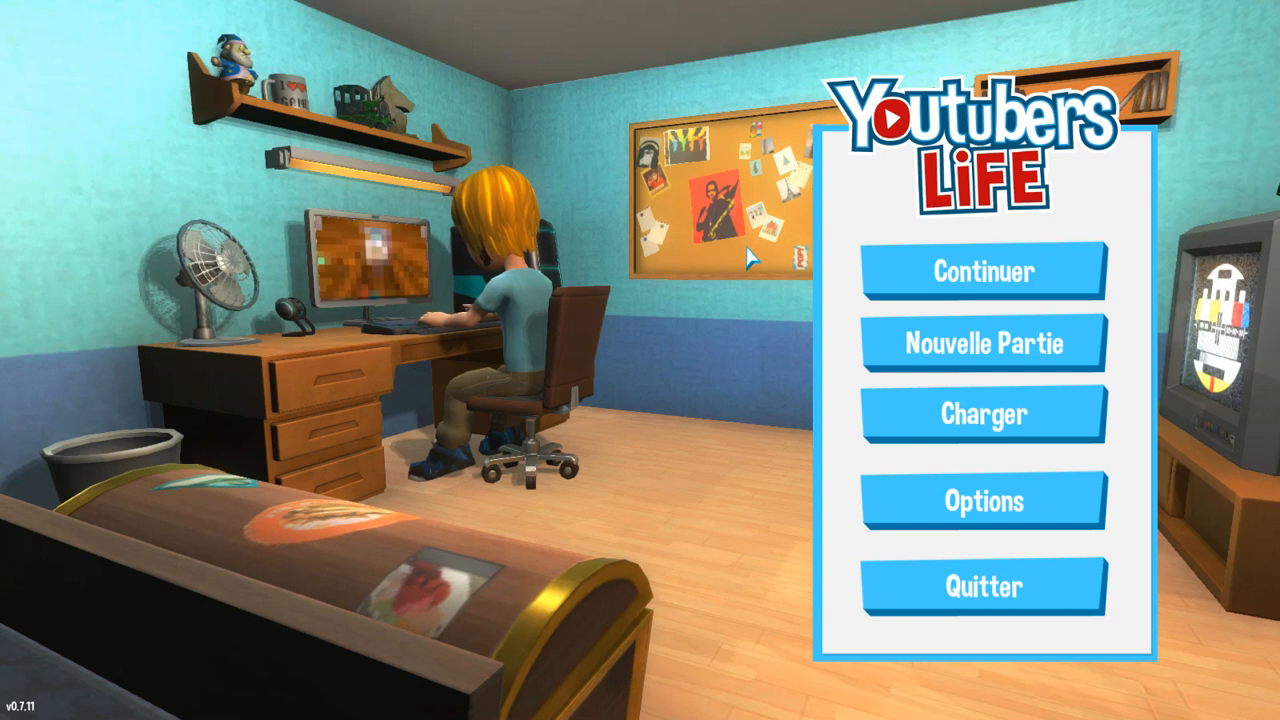
# Step: Switch to the desktop and check the Kaspersky Anti-Virus protection status and its available options among the hidden icons
pyautogui.hotkey('alt', 'Tab')
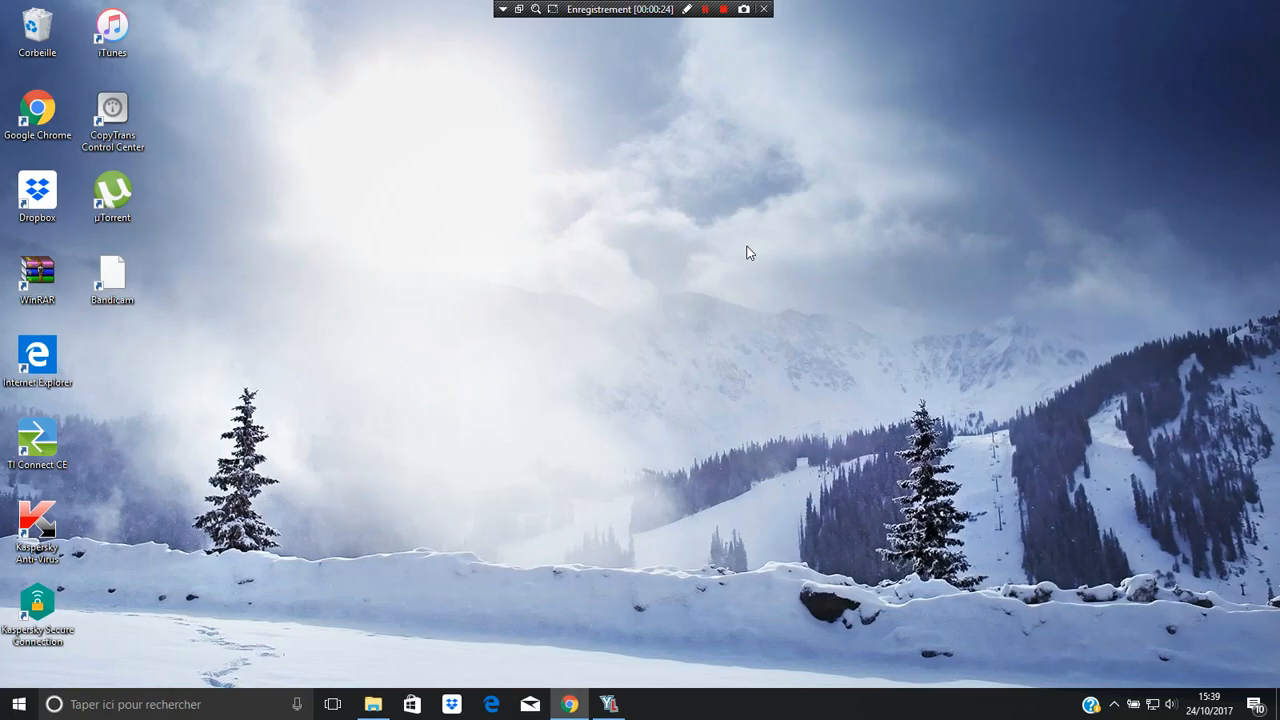
pyautogui.click(1115, 707)
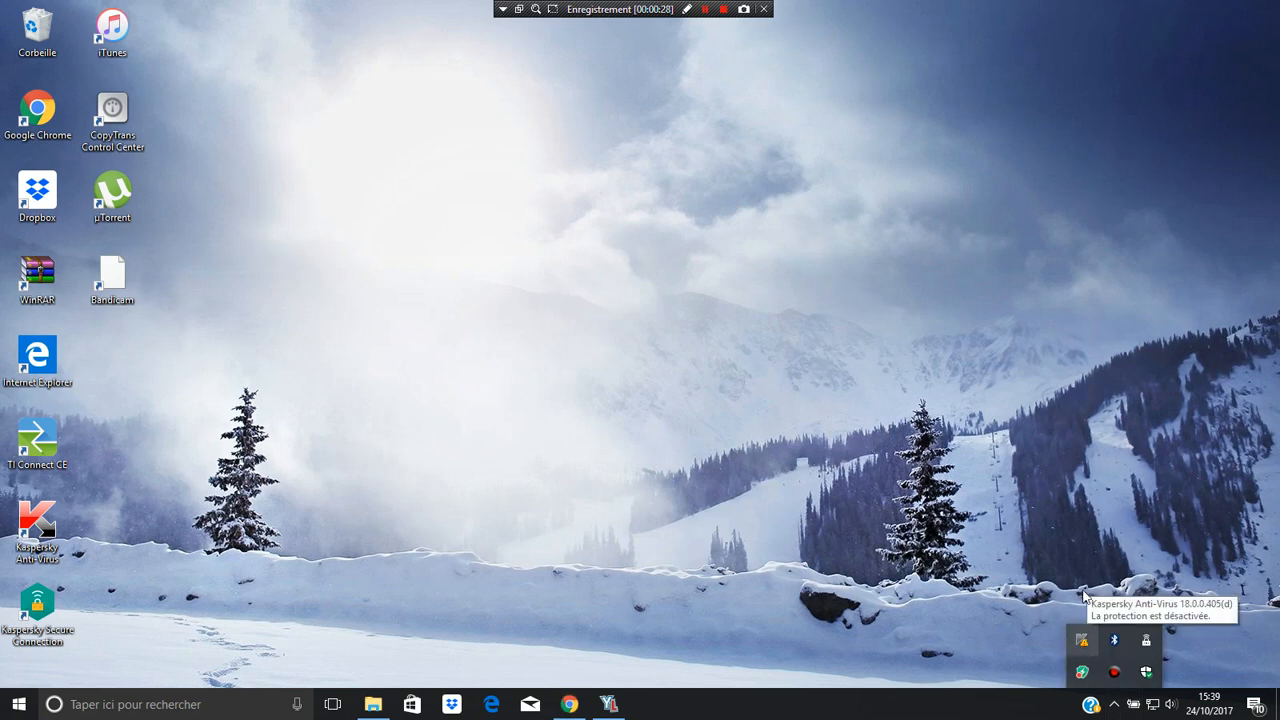
pyautogui.click(1093, 544)
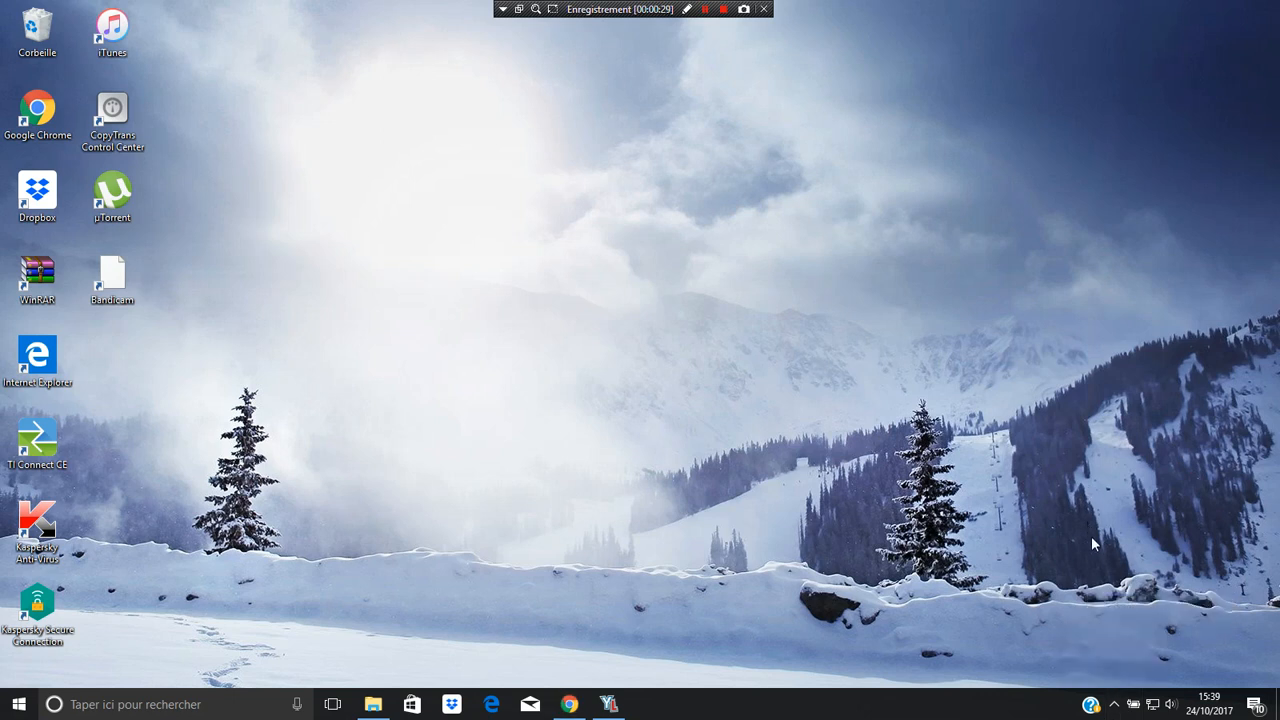
pyautogui.click(1115, 707)
pyautogui.rightClick(1082, 671)
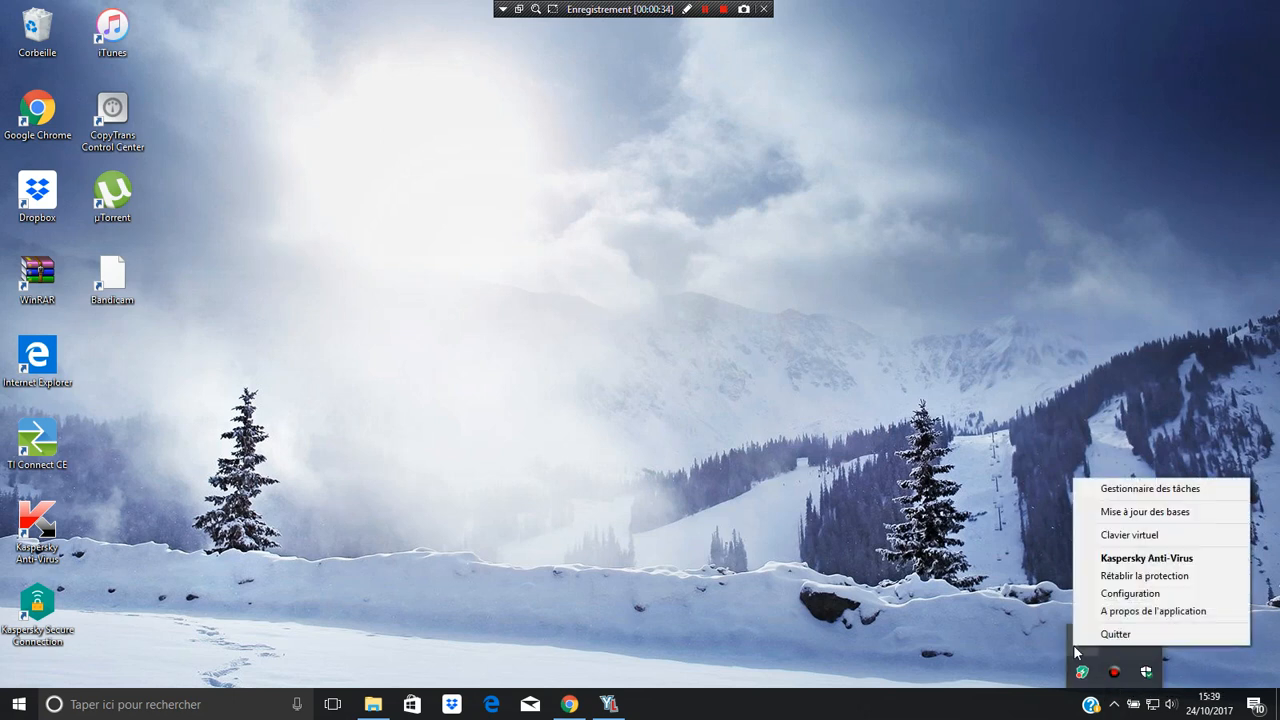
pyautogui.click(980, 560)
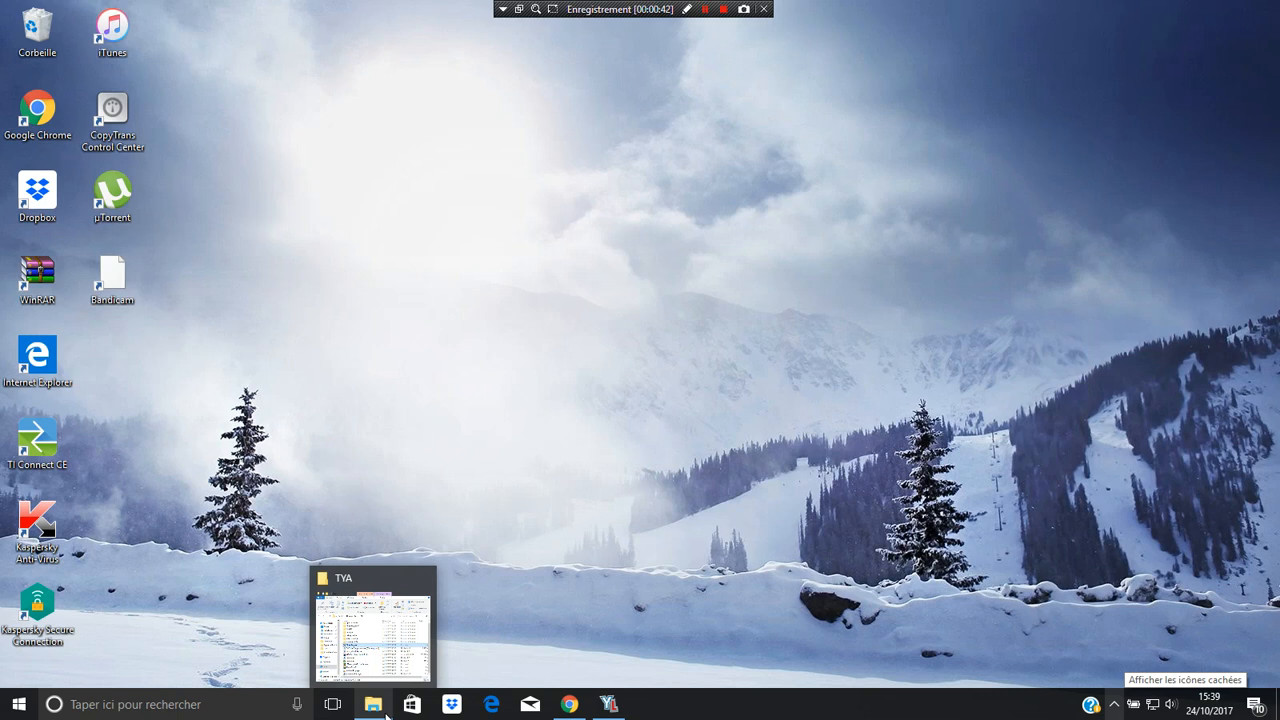
# Step: Move the Cheat Engine shortcut from the TYA folder to an open area of the desktop and minimize the folder window
pyautogui.click(386, 713)
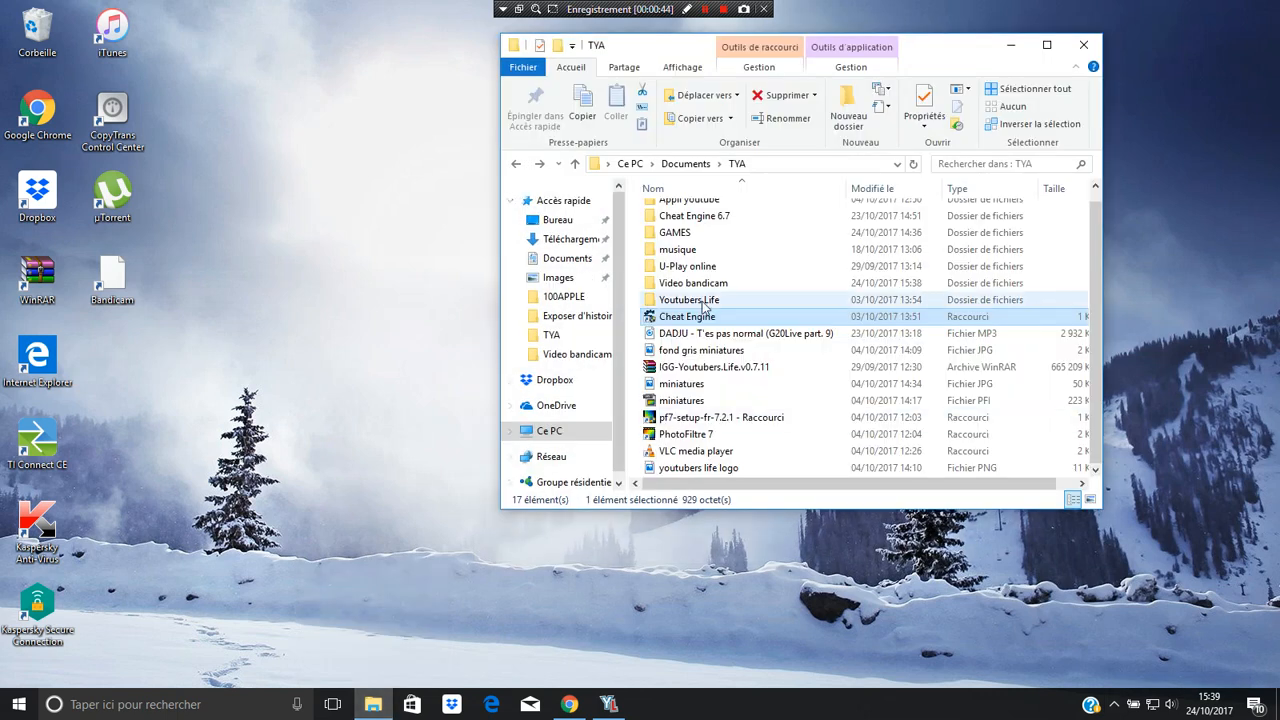
pyautogui.moveTo(405, 367); pyautogui.dragTo(133, 367)
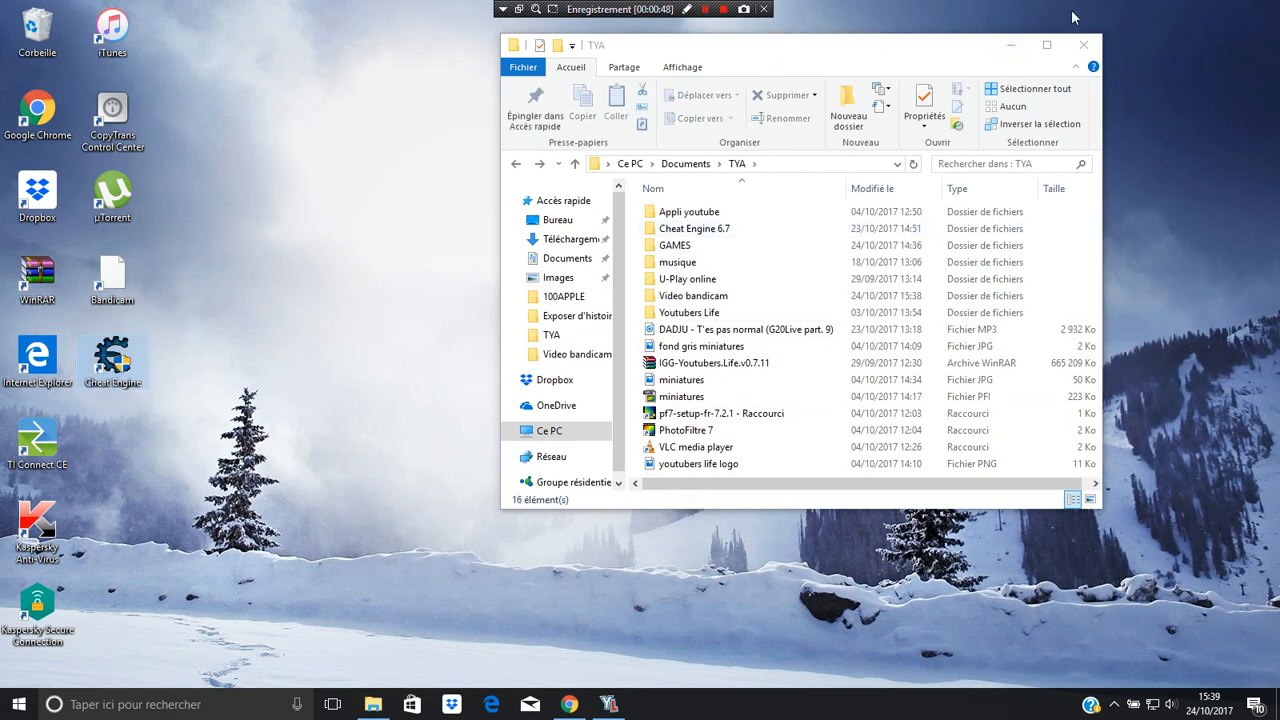
pyautogui.click(1010, 47)
pyautogui.moveTo(127, 362); pyautogui.dragTo(352, 197)
pyautogui.click(578, 244)
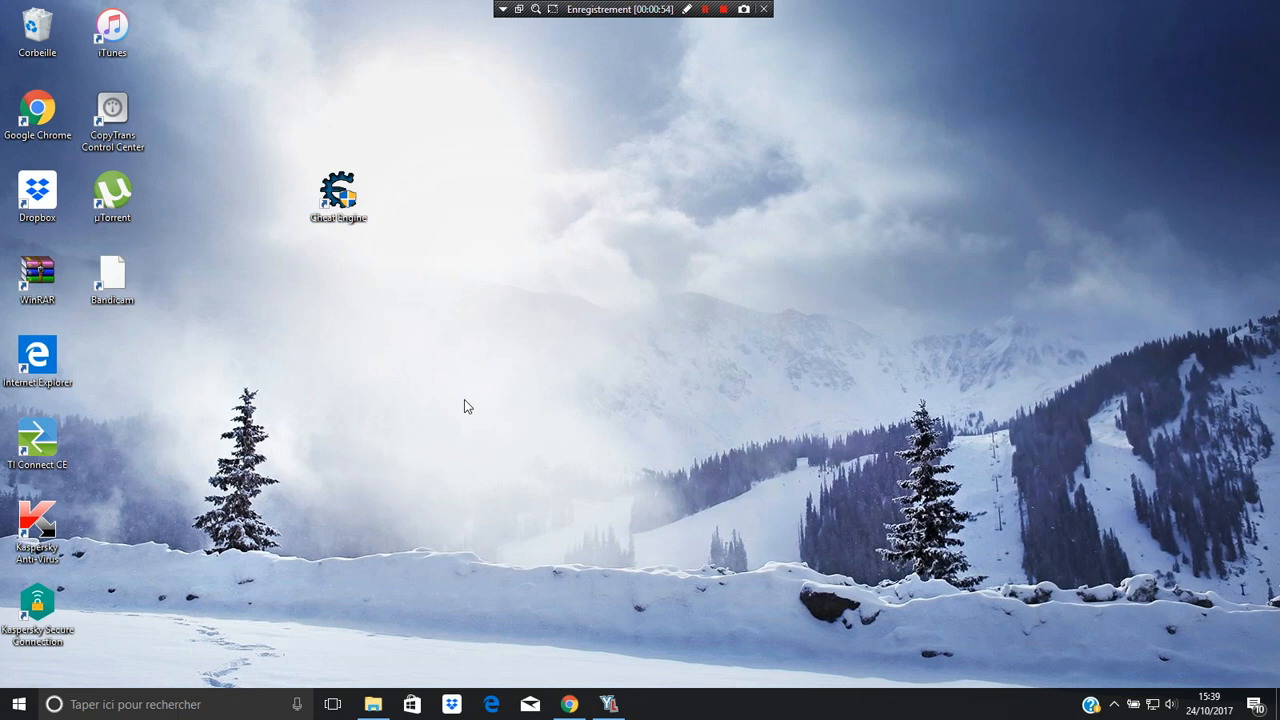
# Step: Switch to Youtubers Life, start a new game and begin a Gameplay video of Empire Planet II
pyautogui.click(611, 702)
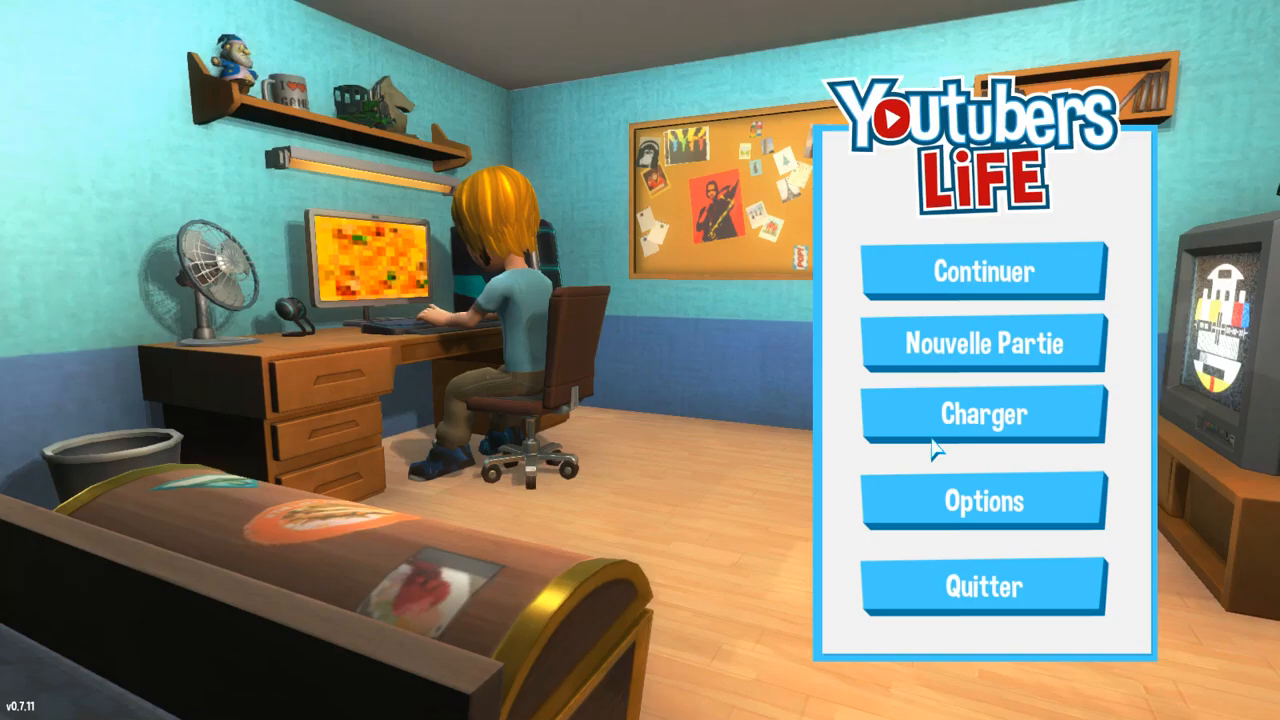
pyautogui.click(892, 334)
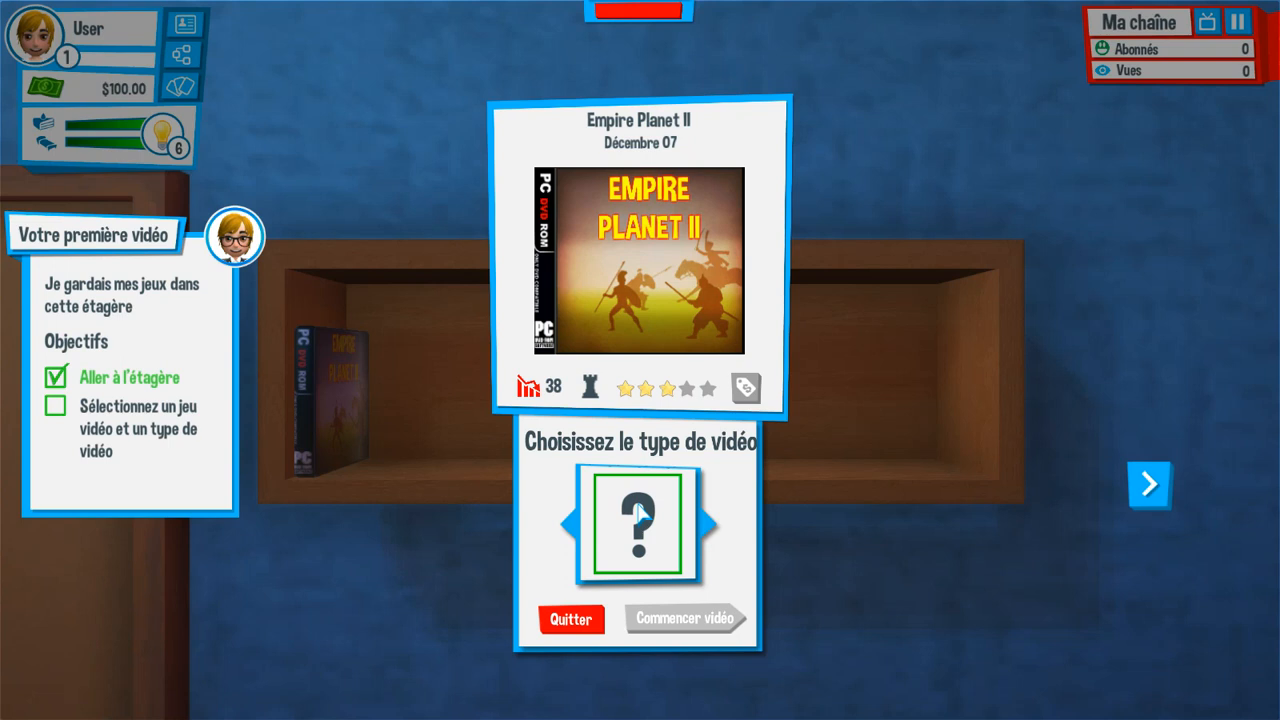
pyautogui.click(640, 515)
pyautogui.click(480, 512)
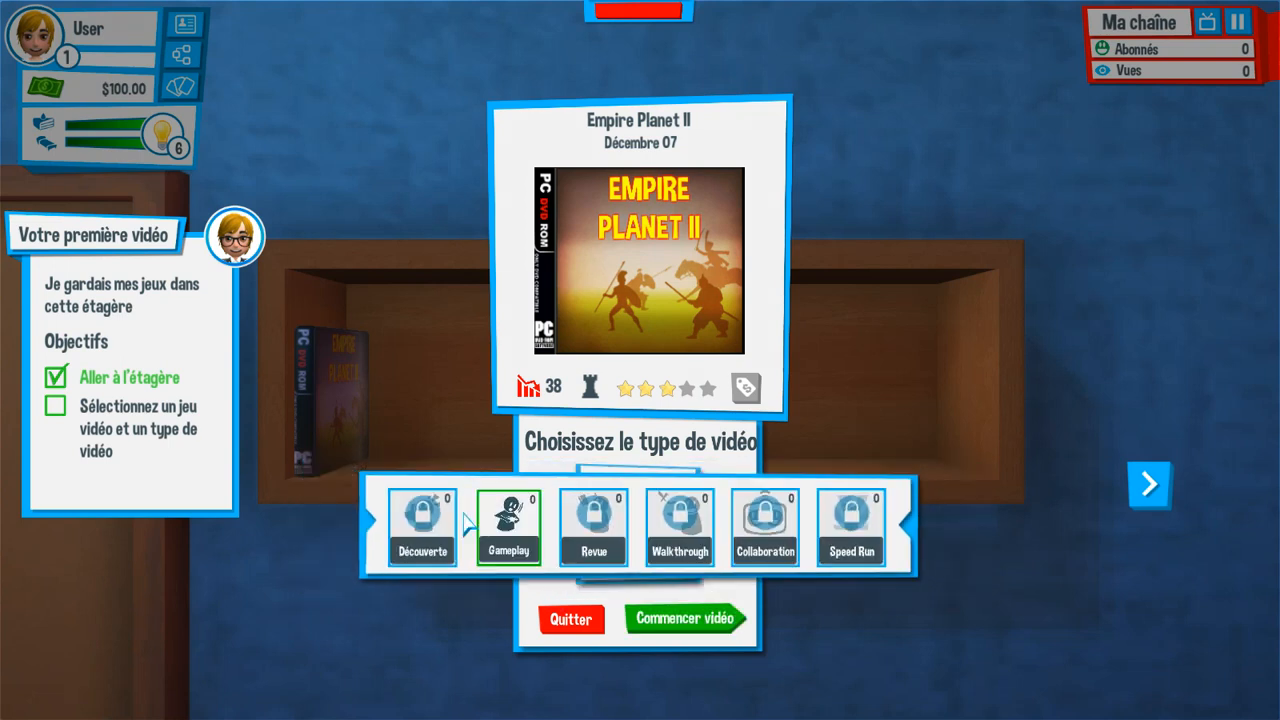
pyautogui.click(697, 628)
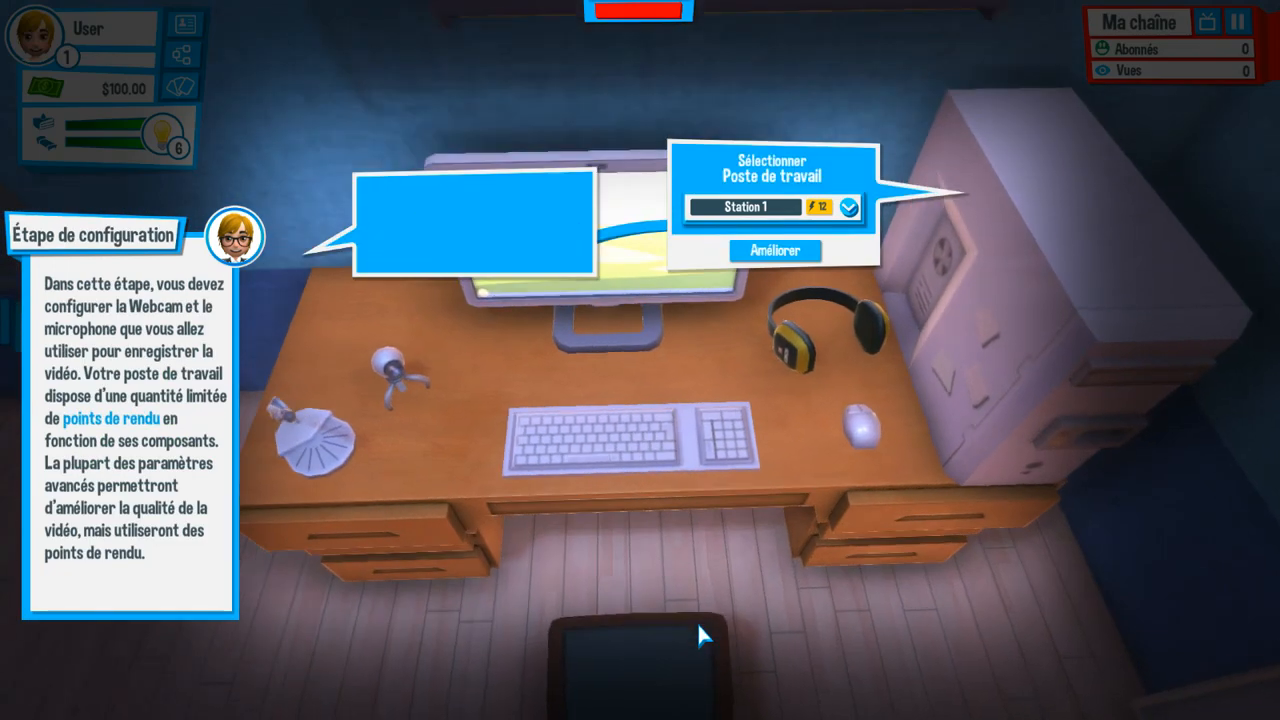
# Step: Configure the recording with Faible résolution webcam, Pas de filtre and Monodirectionnel microphone, and accept the suggested video name
pyautogui.click(480, 241)
pyautogui.click(428, 294)
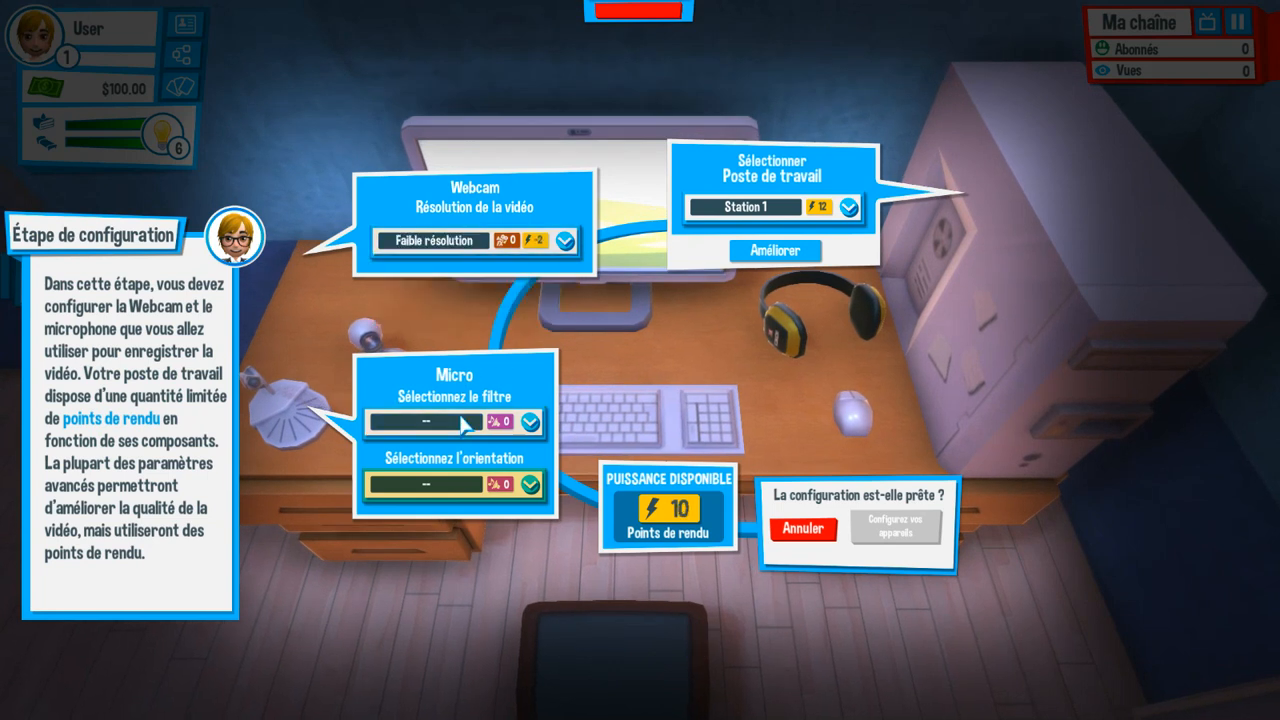
pyautogui.click(463, 424)
pyautogui.click(430, 471)
pyautogui.click(470, 484)
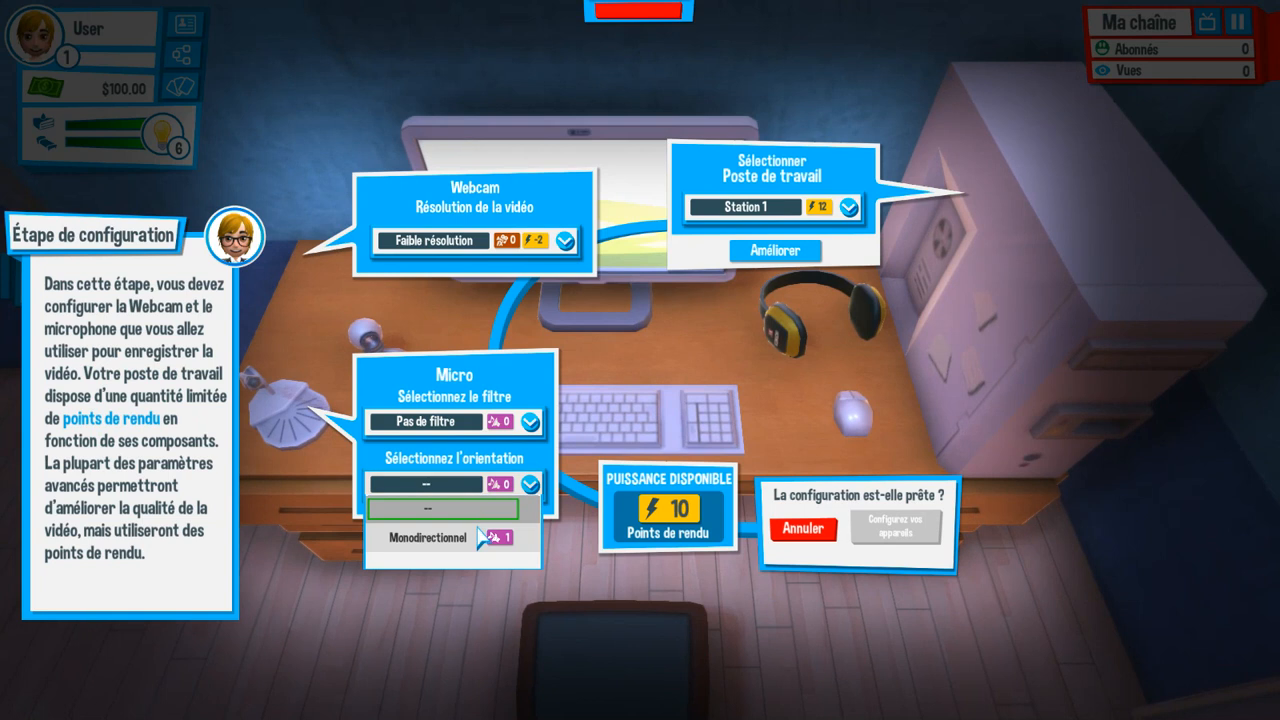
pyautogui.click(479, 535)
pyautogui.click(876, 534)
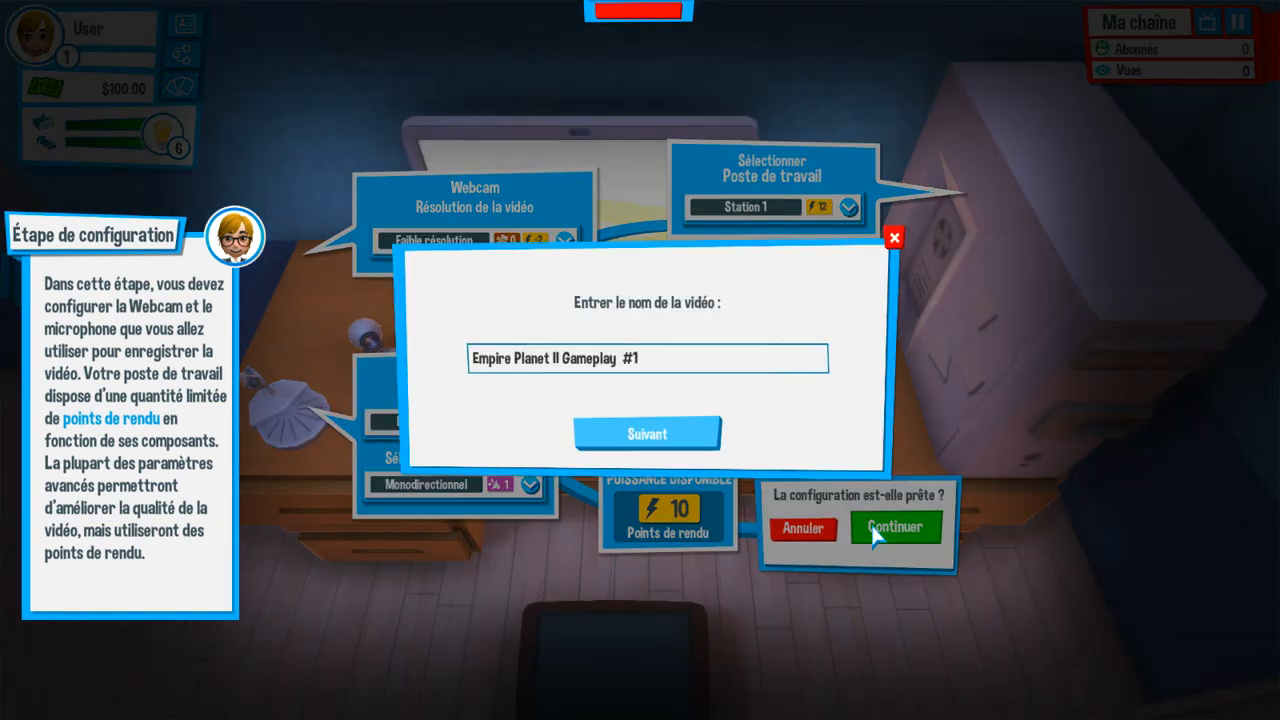
pyautogui.click(675, 436)
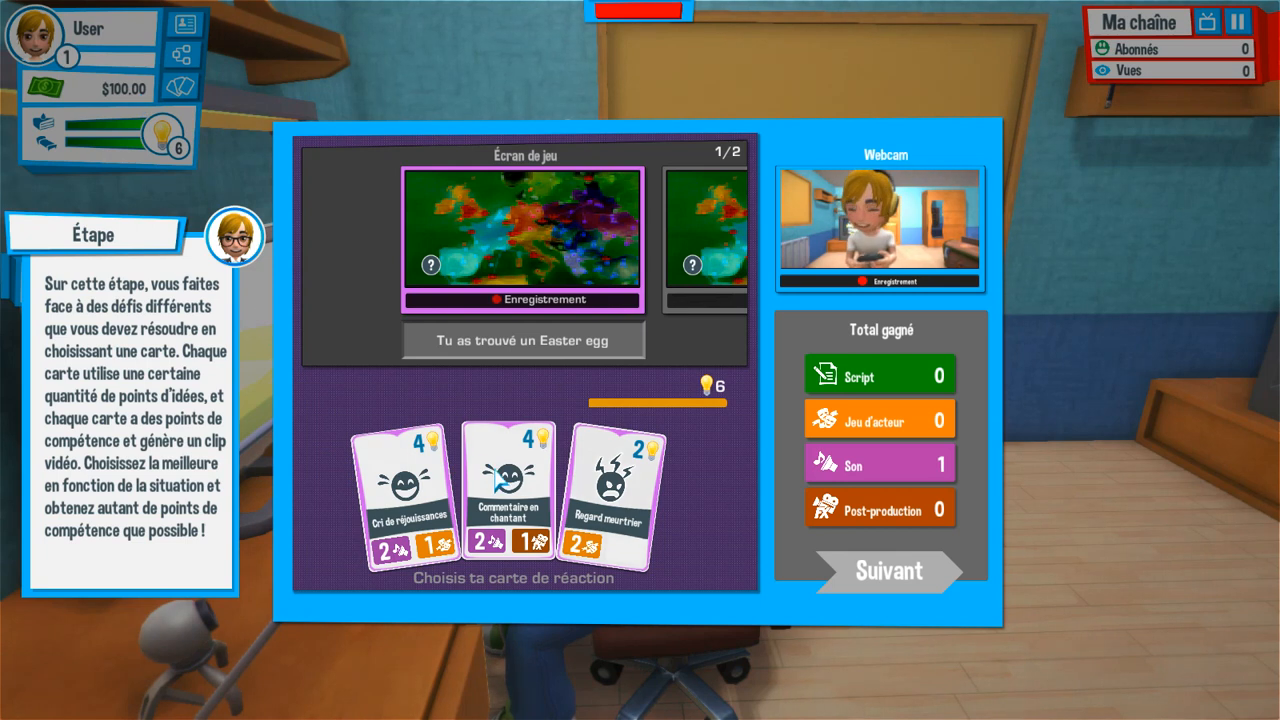
# Step: Choose a reaction card for both recording situations, using Commentaire en chantant for the Easter egg, and continue to editing
pyautogui.click(493, 466)
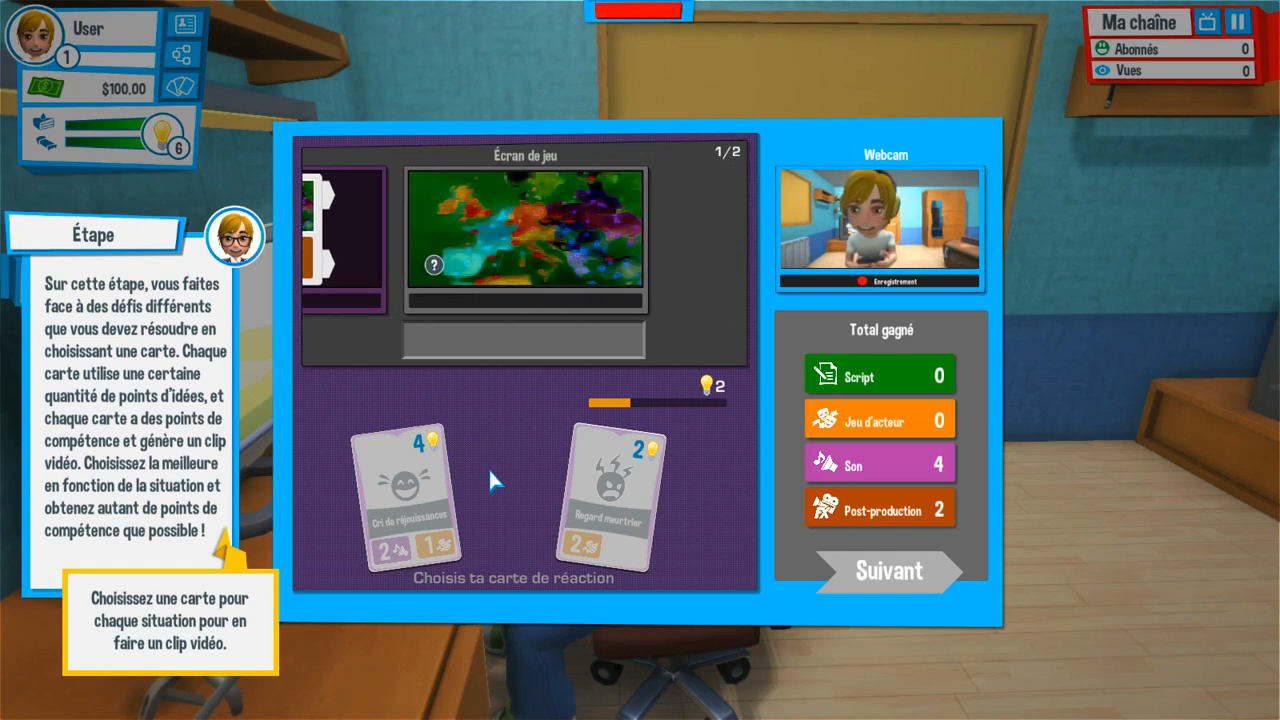
pyautogui.click(479, 505)
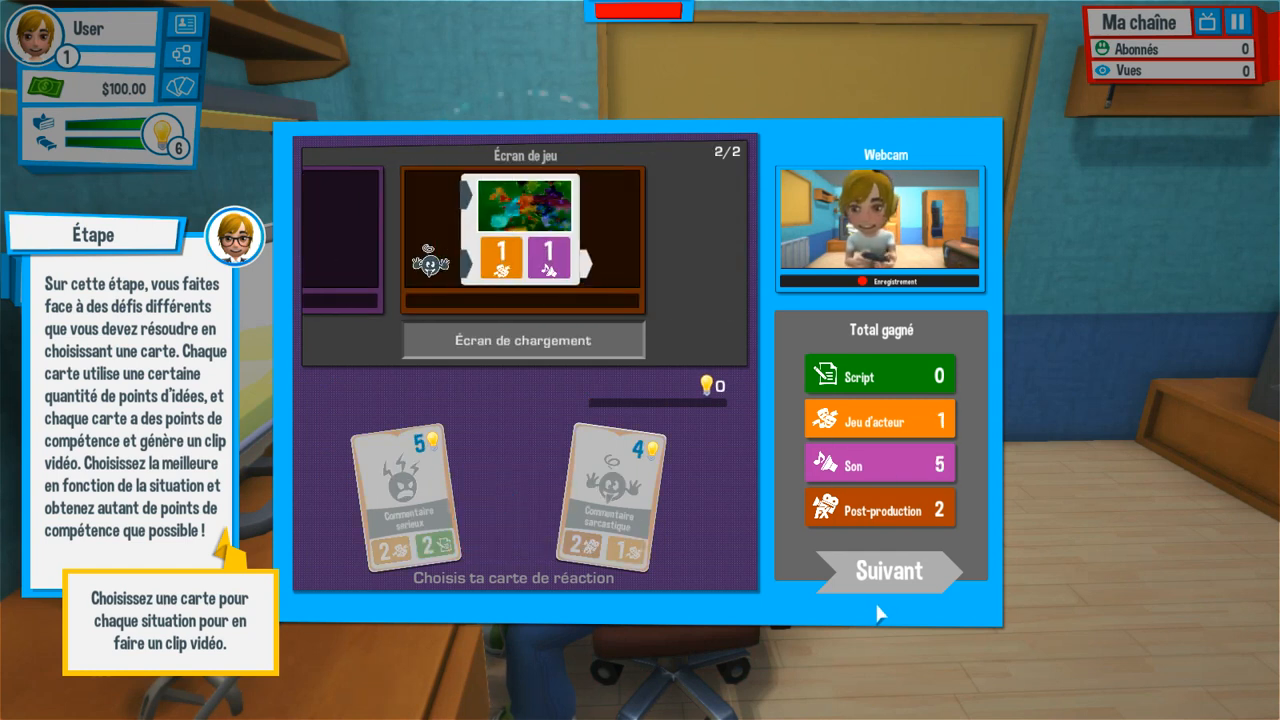
pyautogui.click(880, 574)
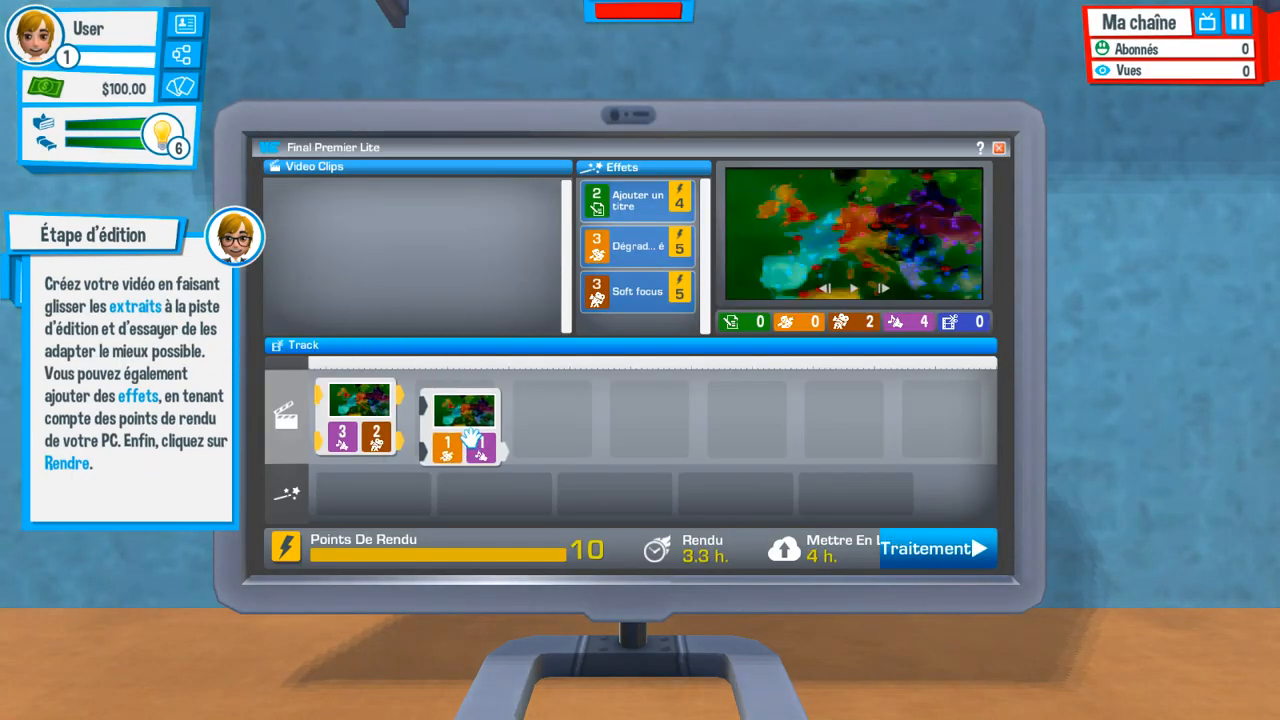
# Step: Render the edited video with the 3-point acting effect and put it online
pyautogui.doubleClick(637, 242)
pyautogui.click(959, 552)
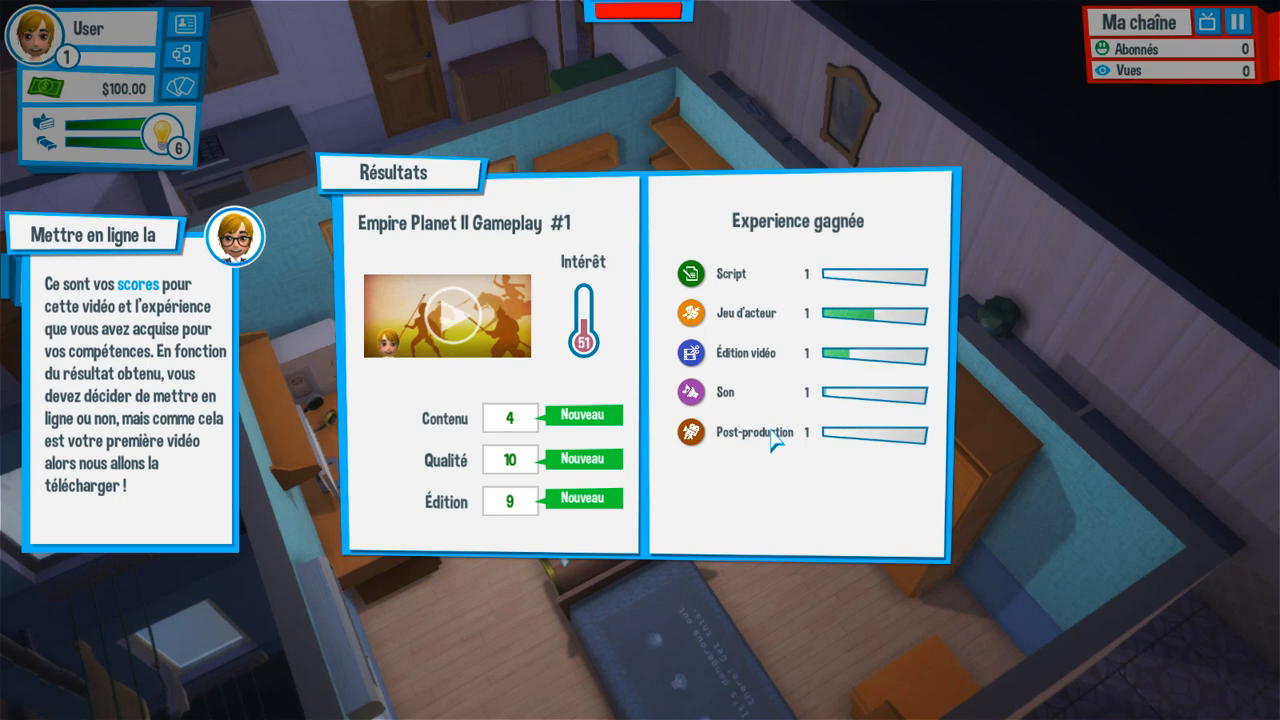
pyautogui.click(824, 510)
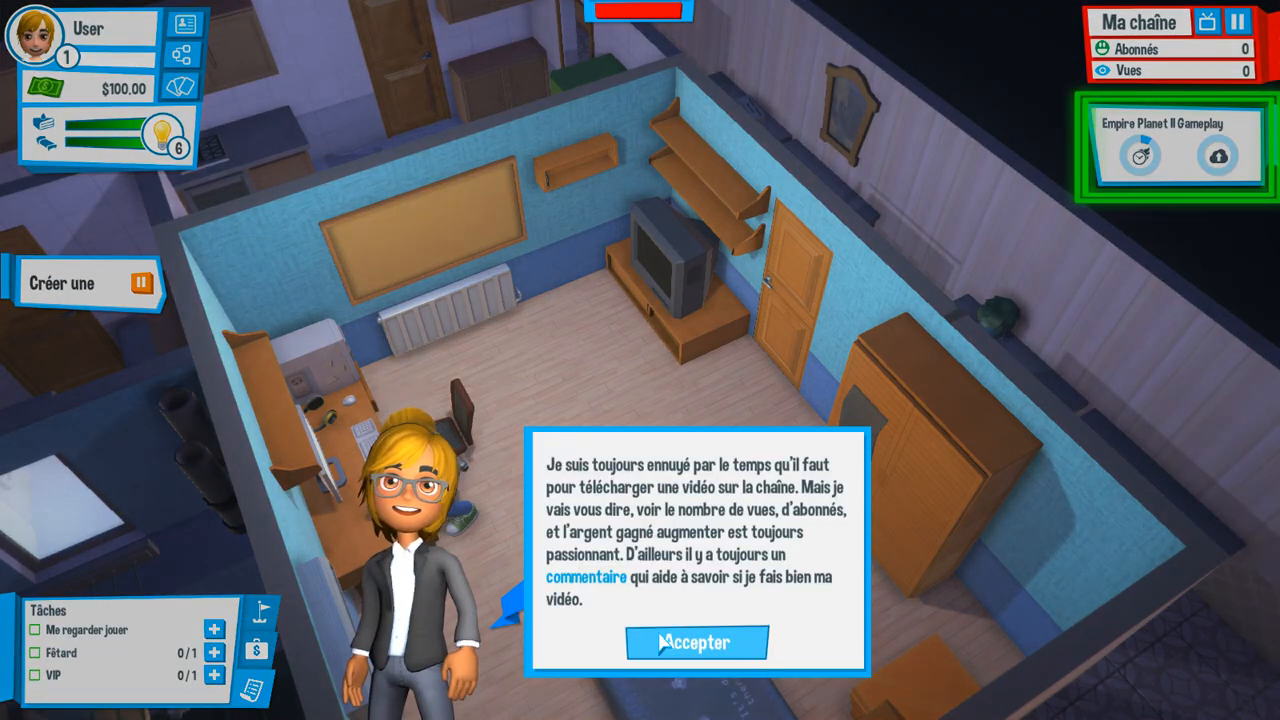
# Step: Accept the tutorial dialogues up to the purchase task, sending the character out through the bedroom door to study
pyautogui.click(660, 641)
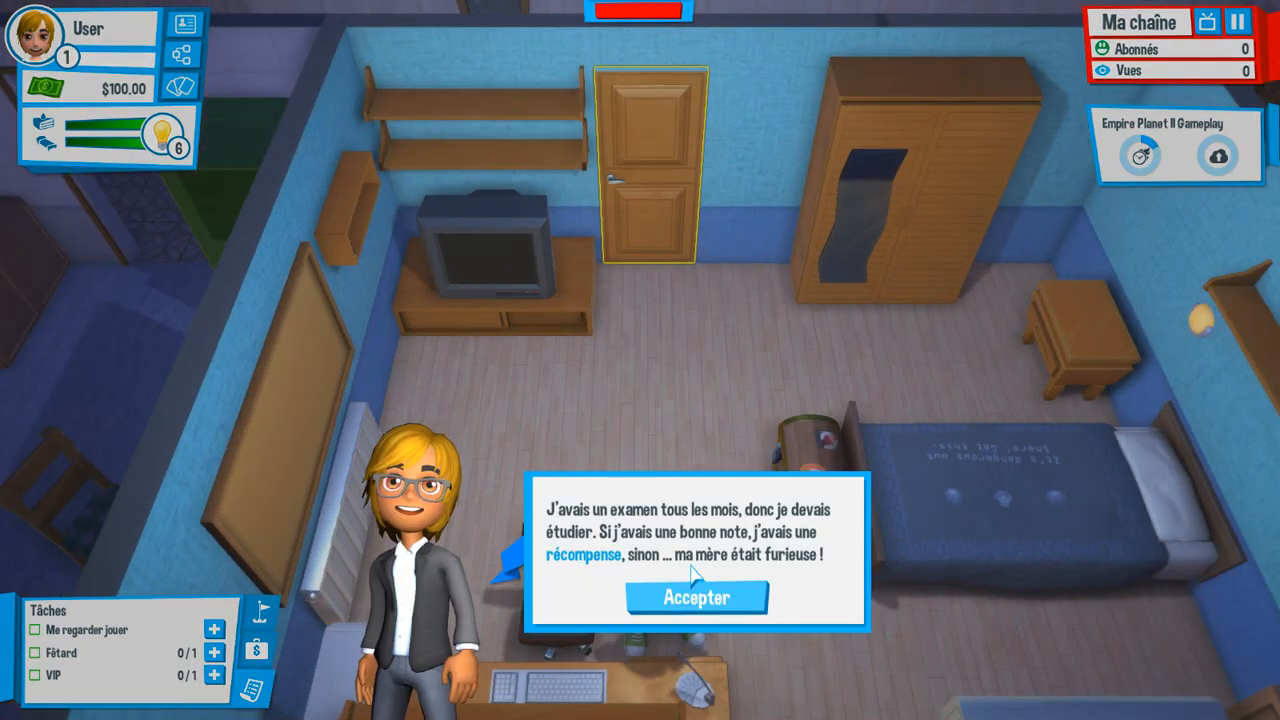
pyautogui.click(696, 597)
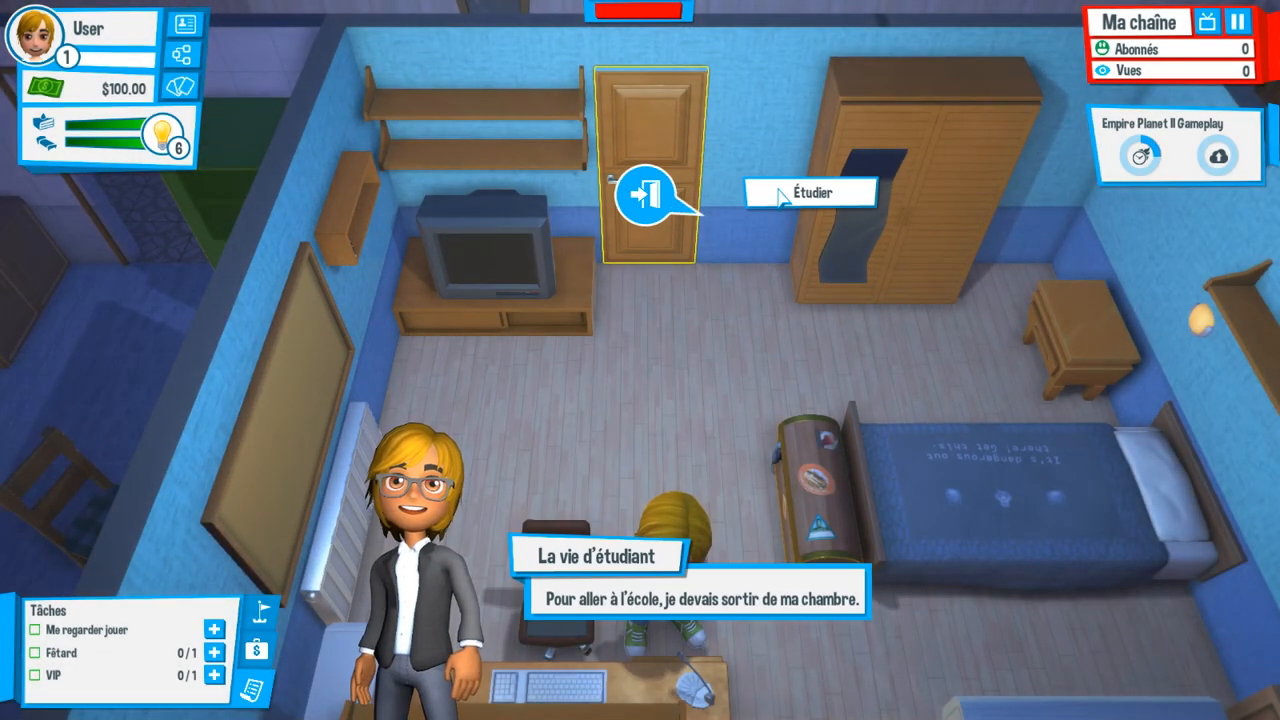
pyautogui.click(778, 195)
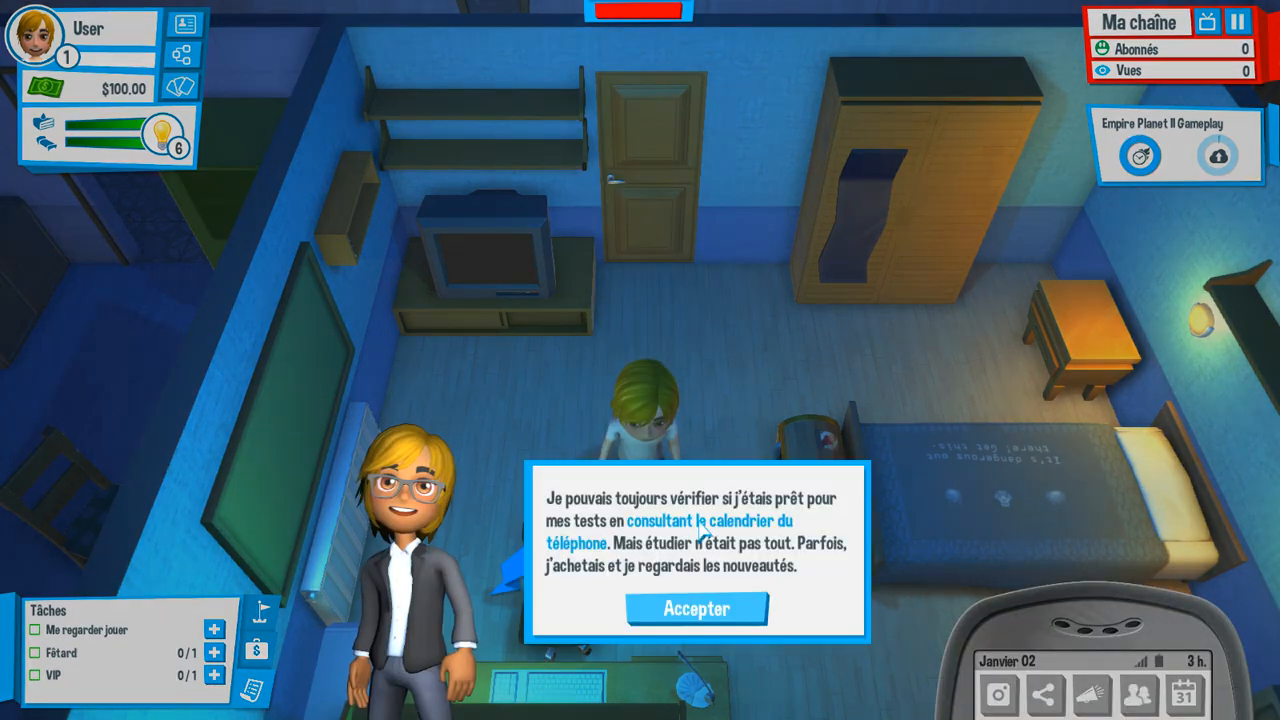
pyautogui.click(720, 604)
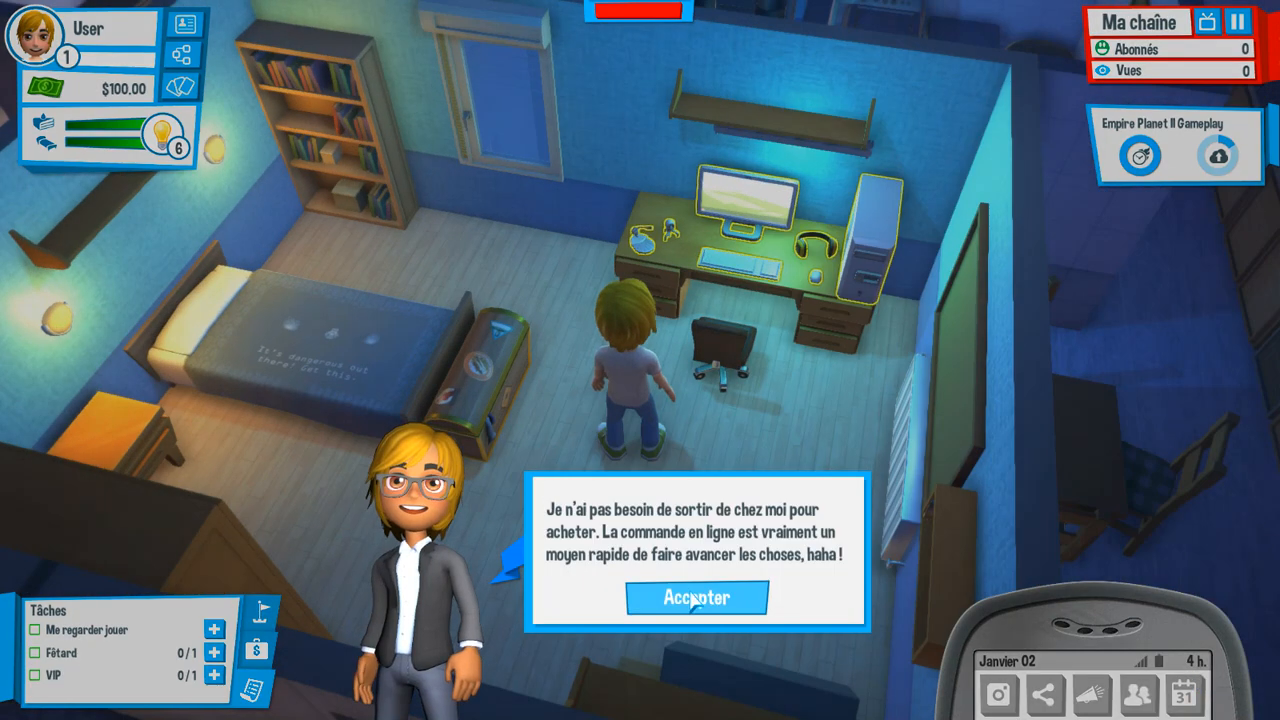
pyautogui.click(690, 600)
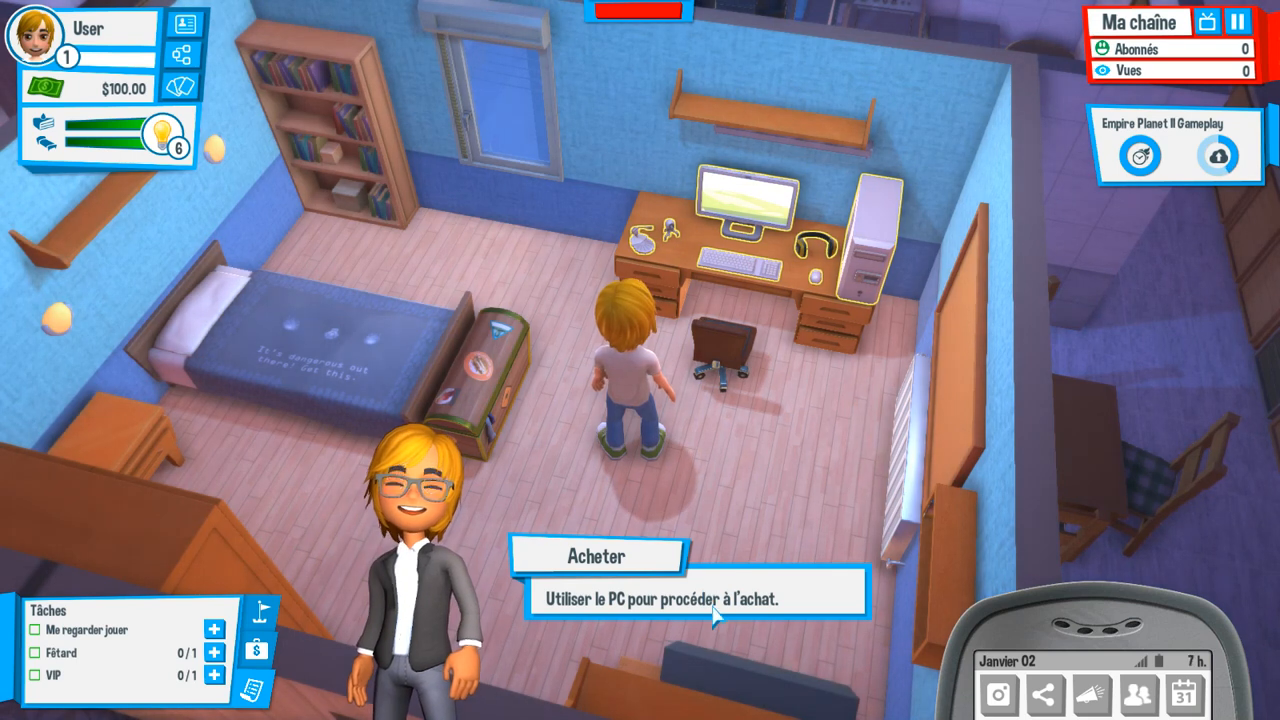
# Step: Switch to the desktop and launch Cheat Engine
pyautogui.hotkey('alt', 'Tab')
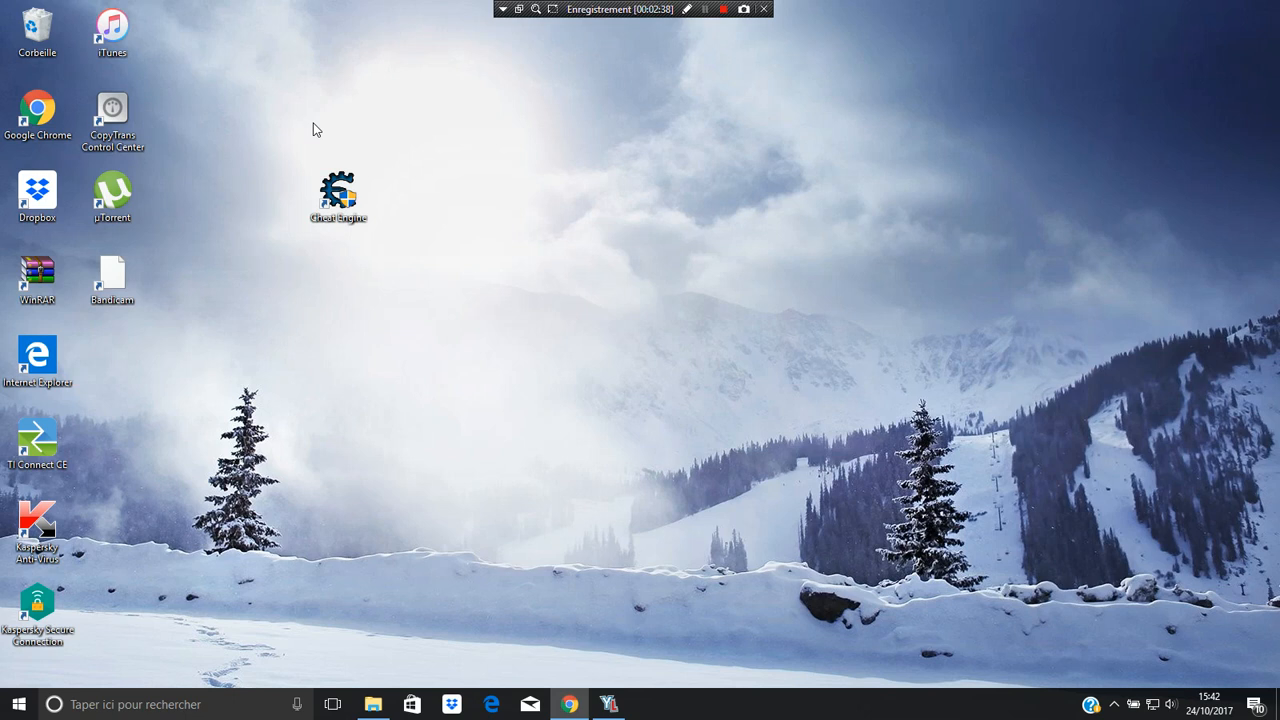
pyautogui.doubleClick(338, 195)
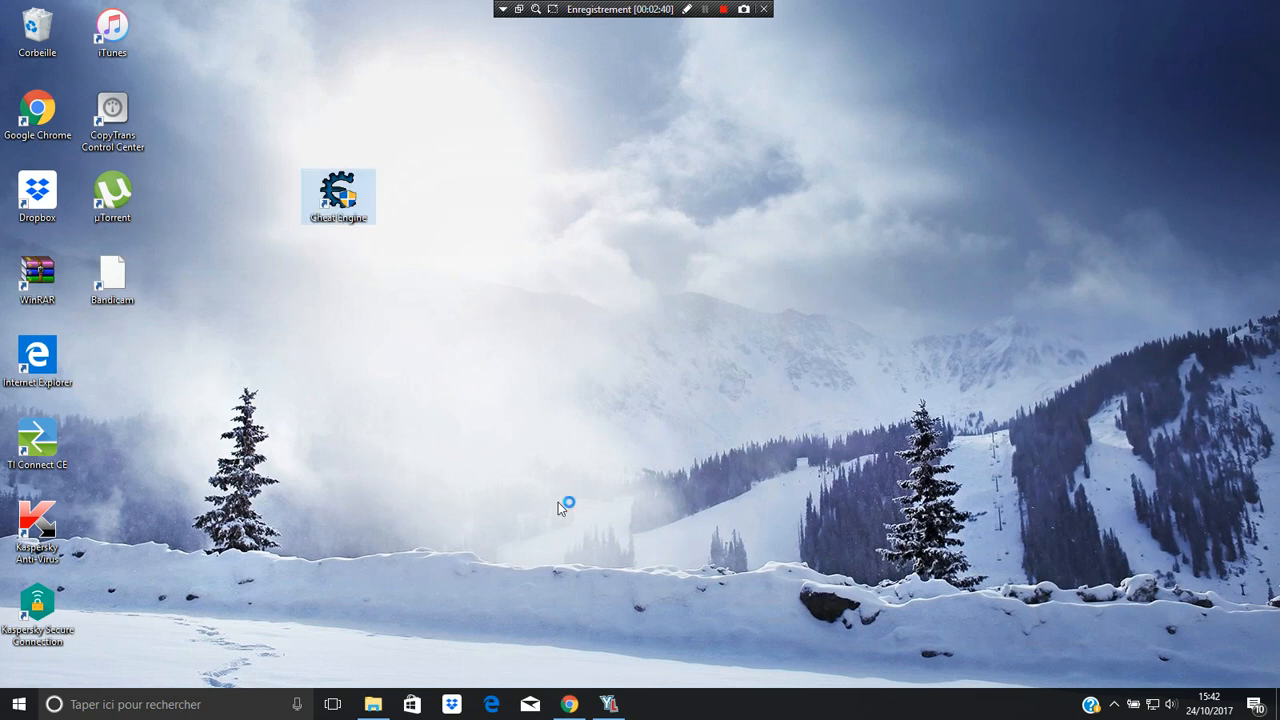
pyautogui.click(1113, 706)
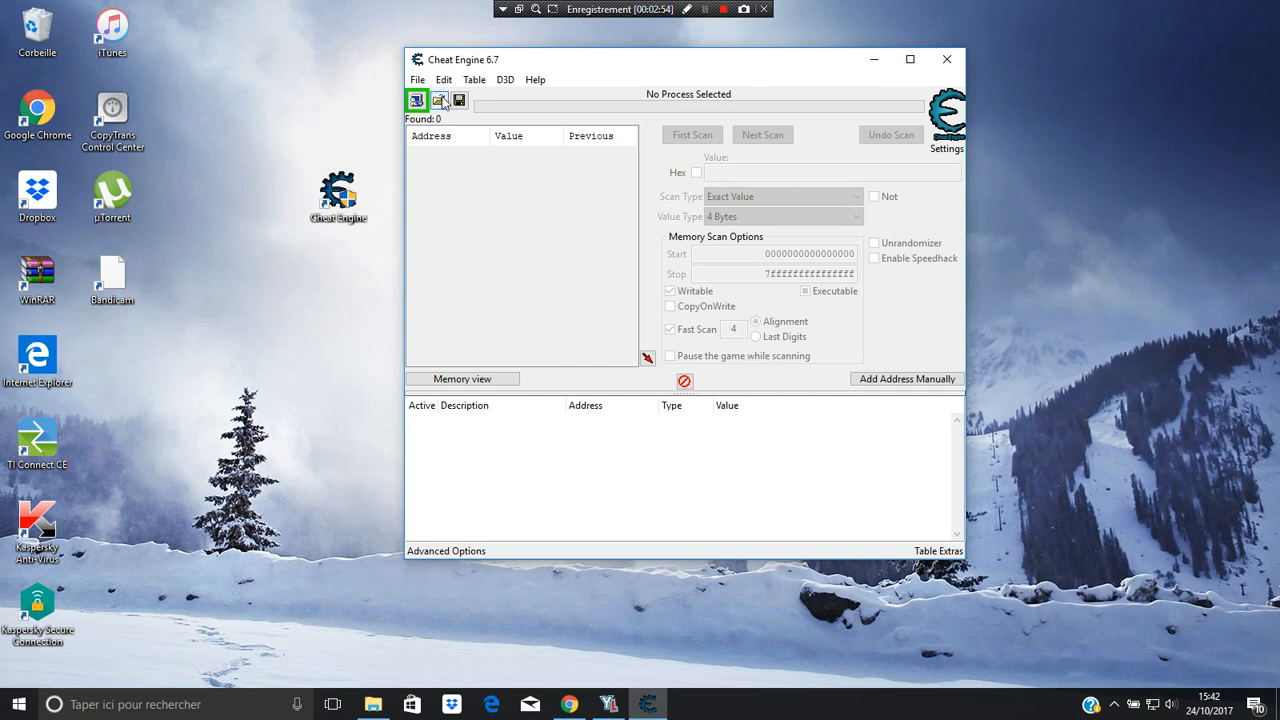
# Step: Open the Youtubers Life process from Cheat Engine's list of running applications
pyautogui.click(416, 101)
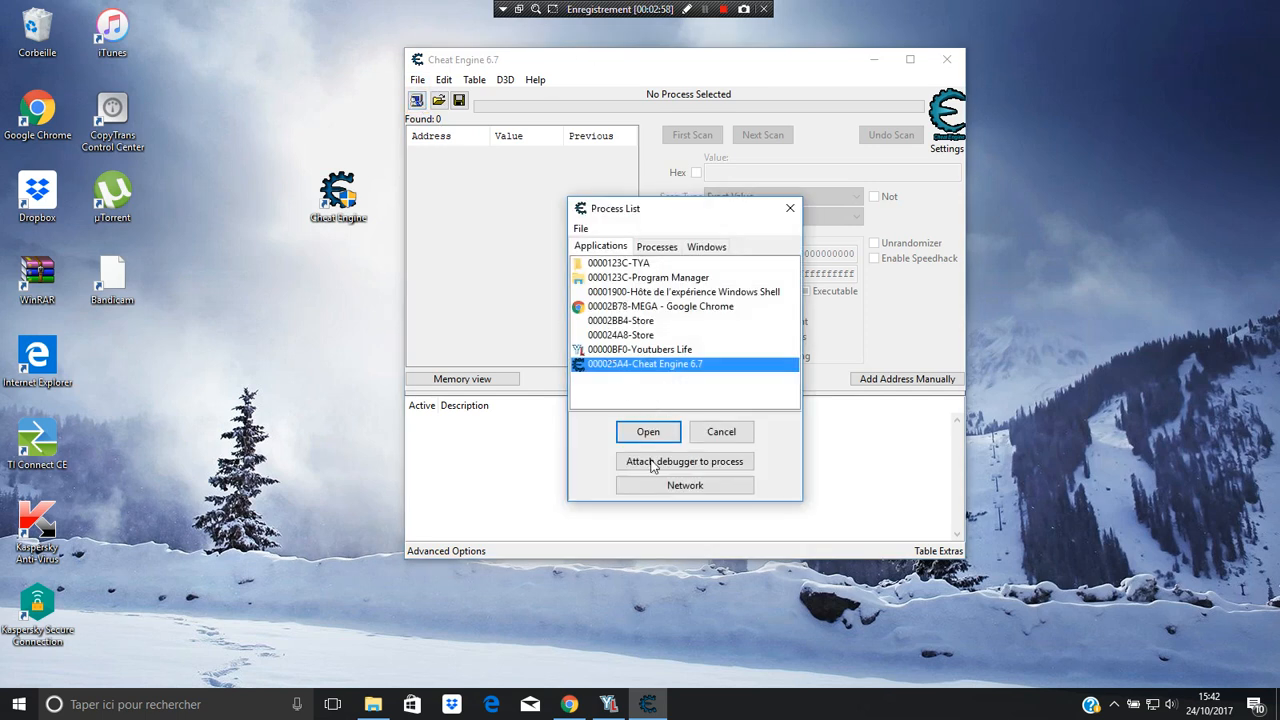
pyautogui.click(719, 436)
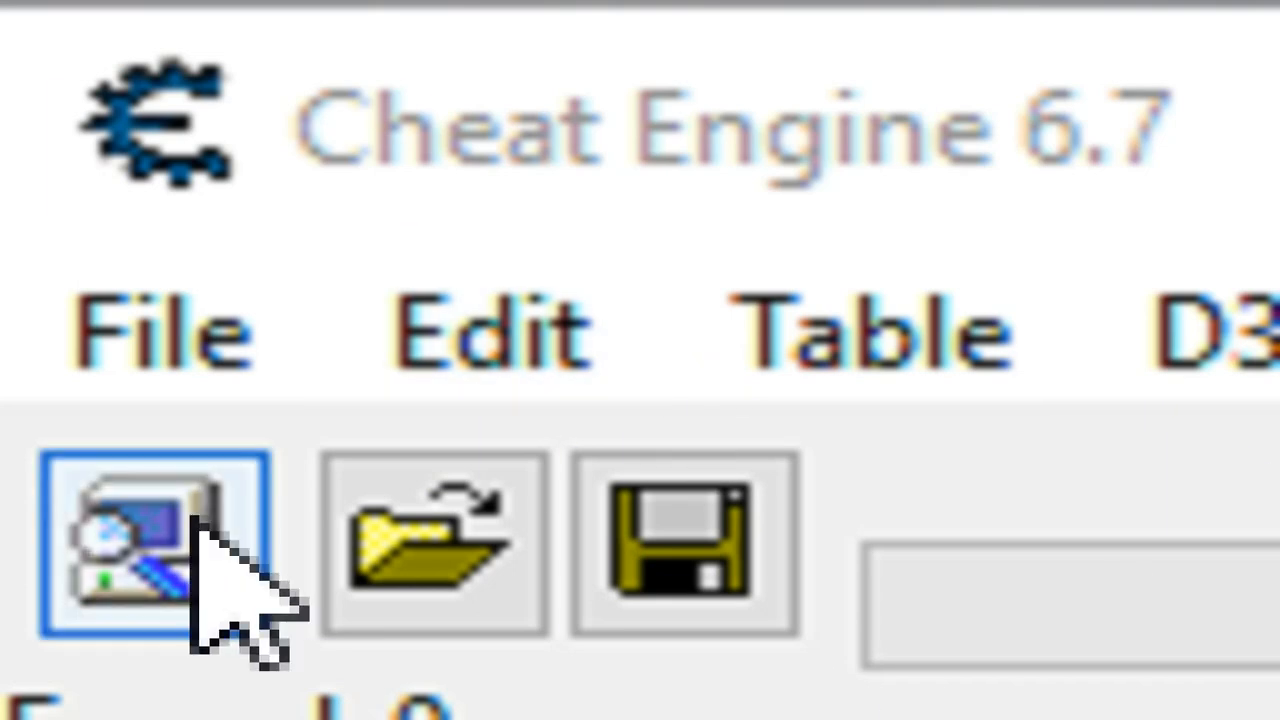
pyautogui.click(163, 585)
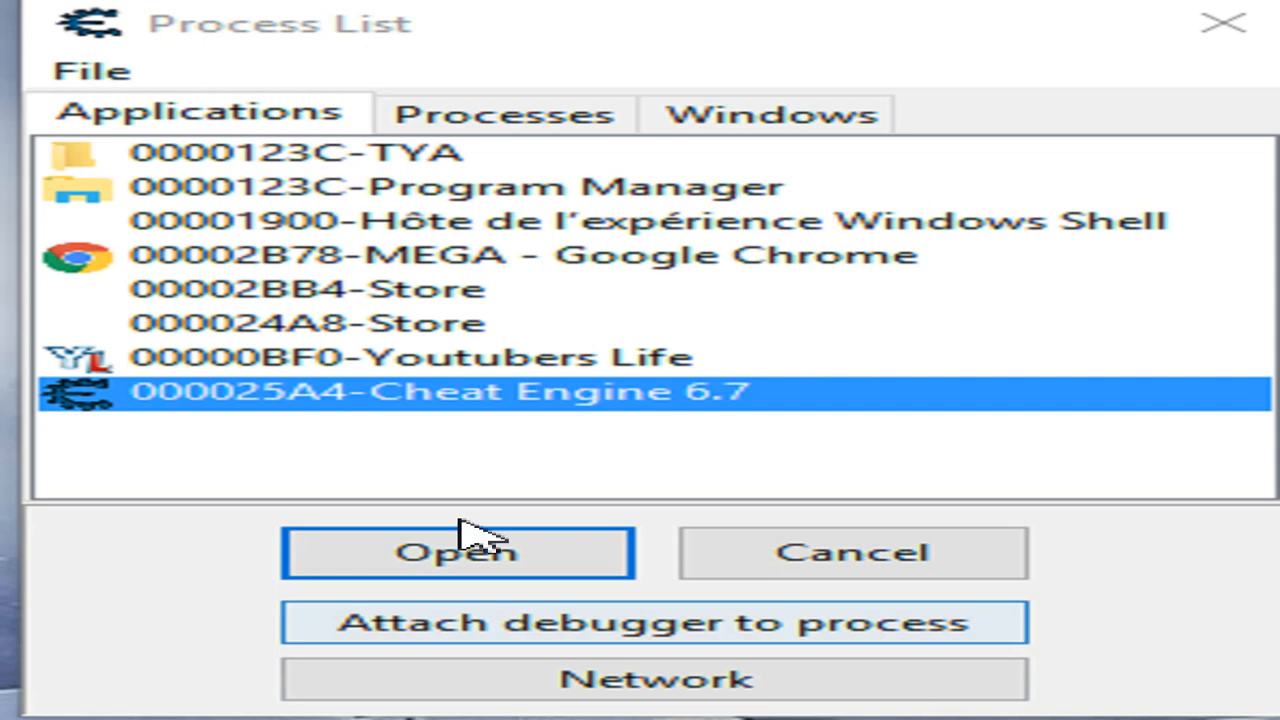
pyautogui.click(271, 360)
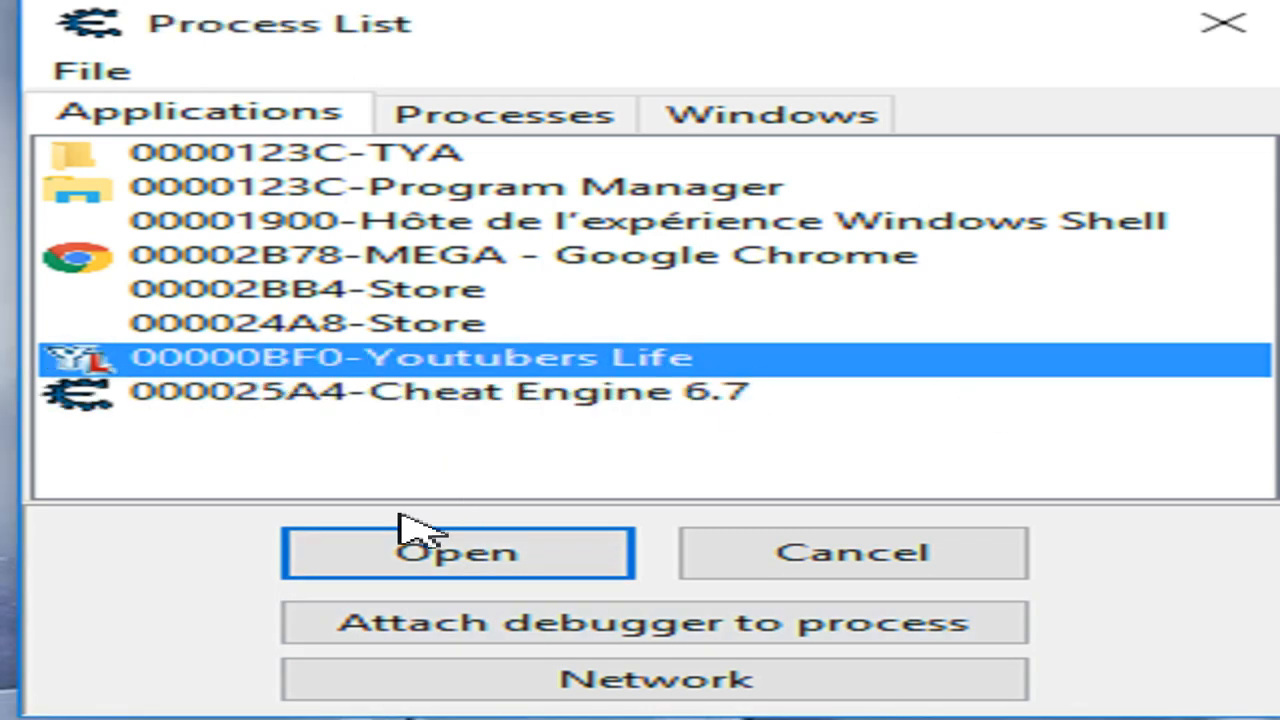
pyautogui.click(465, 556)
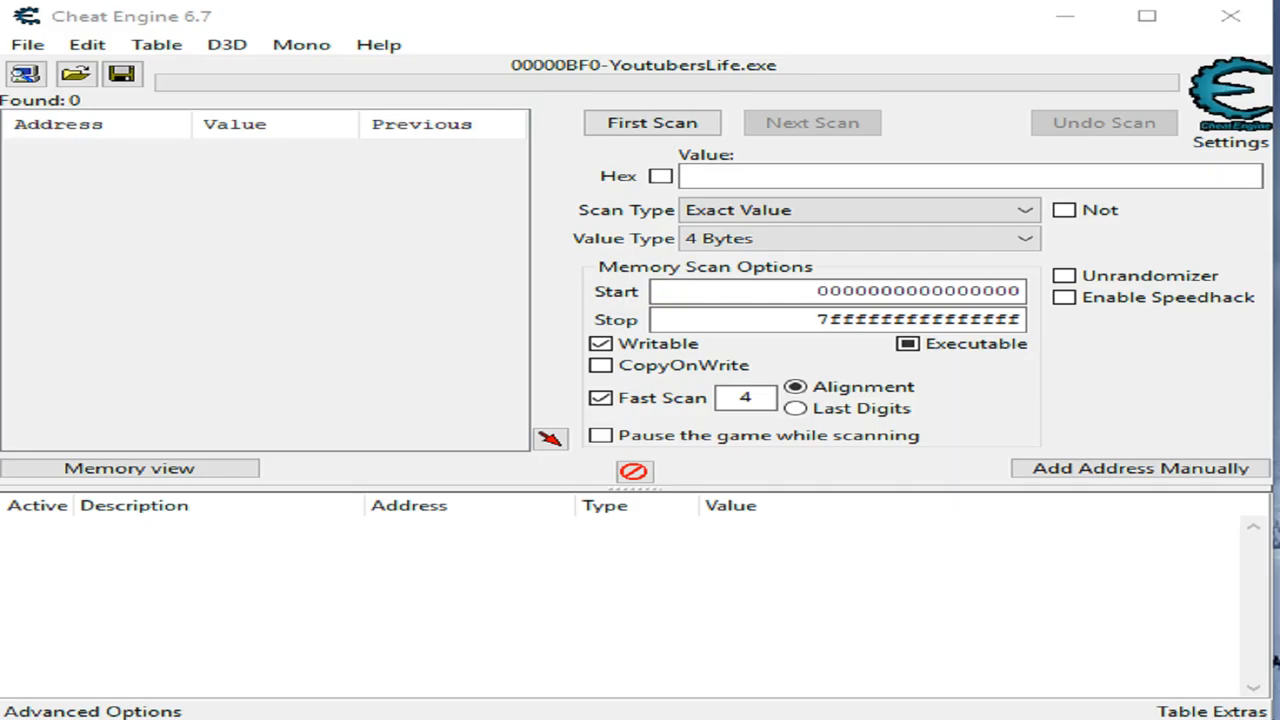
pyautogui.click(26, 74)
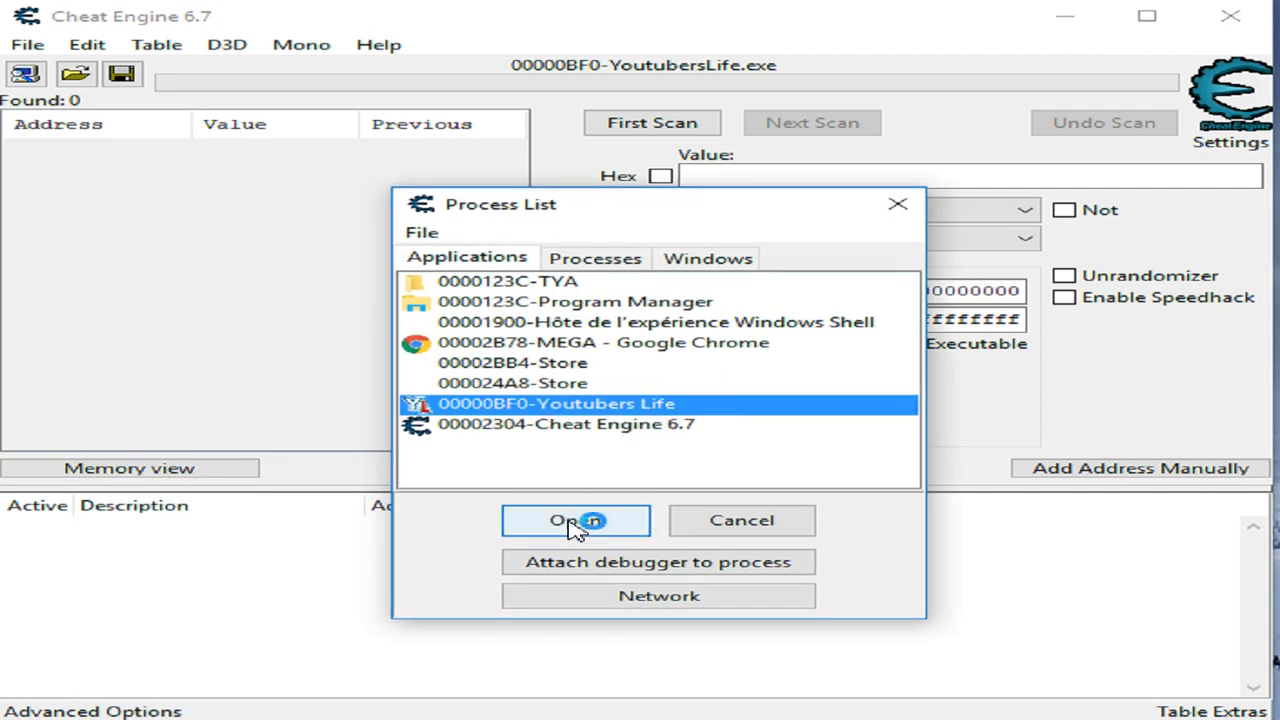
# Step: Close the process list and set the scan's value type to All
pyautogui.click(899, 206)
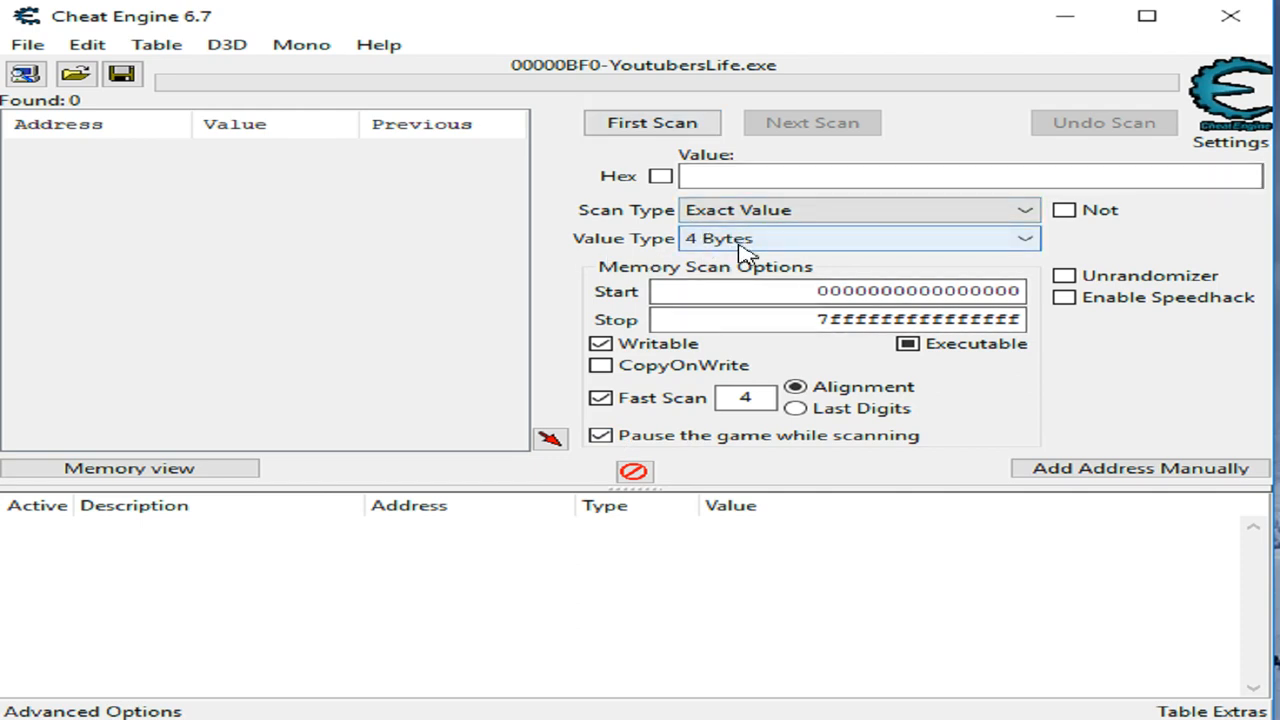
pyautogui.click(858, 246)
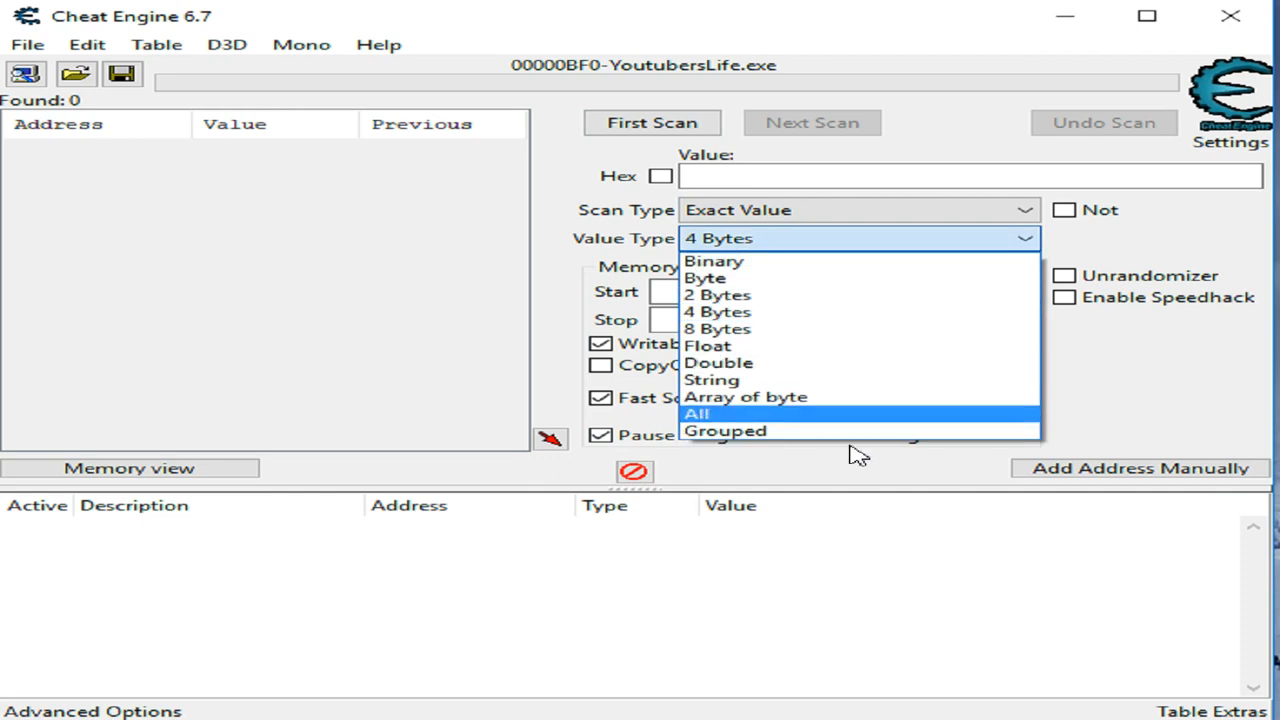
pyautogui.click(823, 243)
pyautogui.click(823, 243)
pyautogui.click(733, 415)
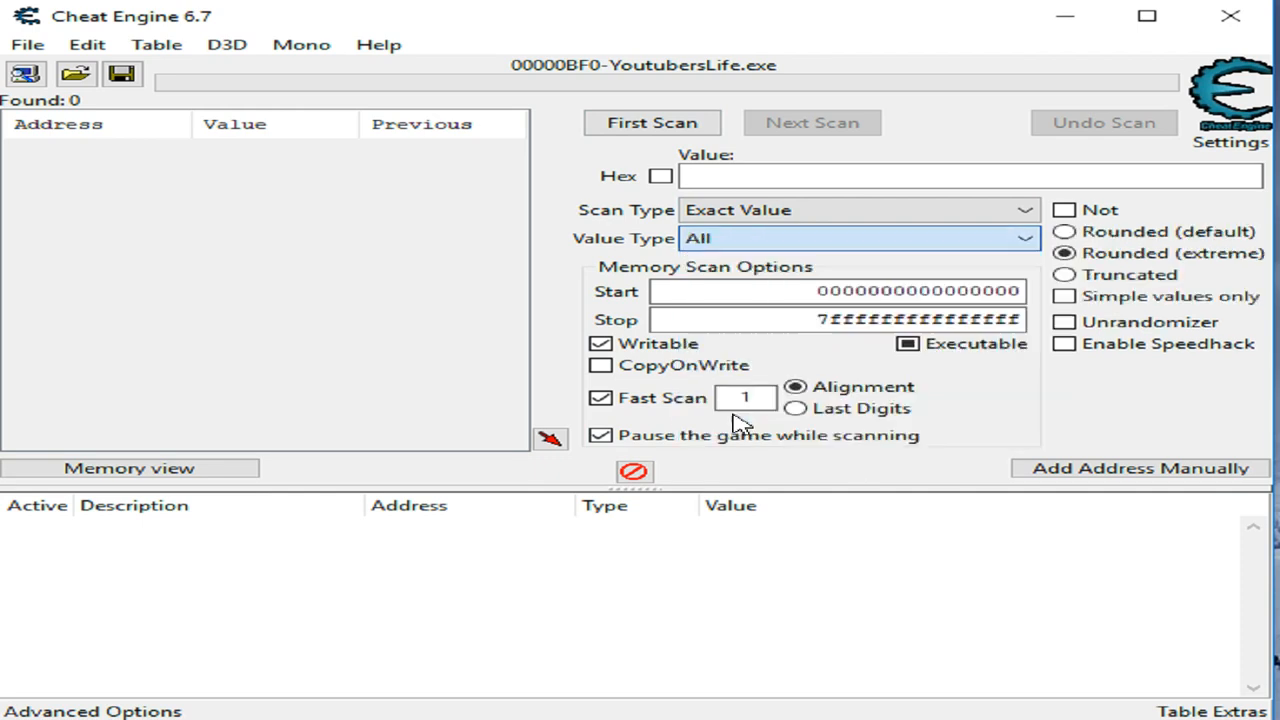
# Step: Run a first scan for the exact value 100.00
pyautogui.click(750, 176)
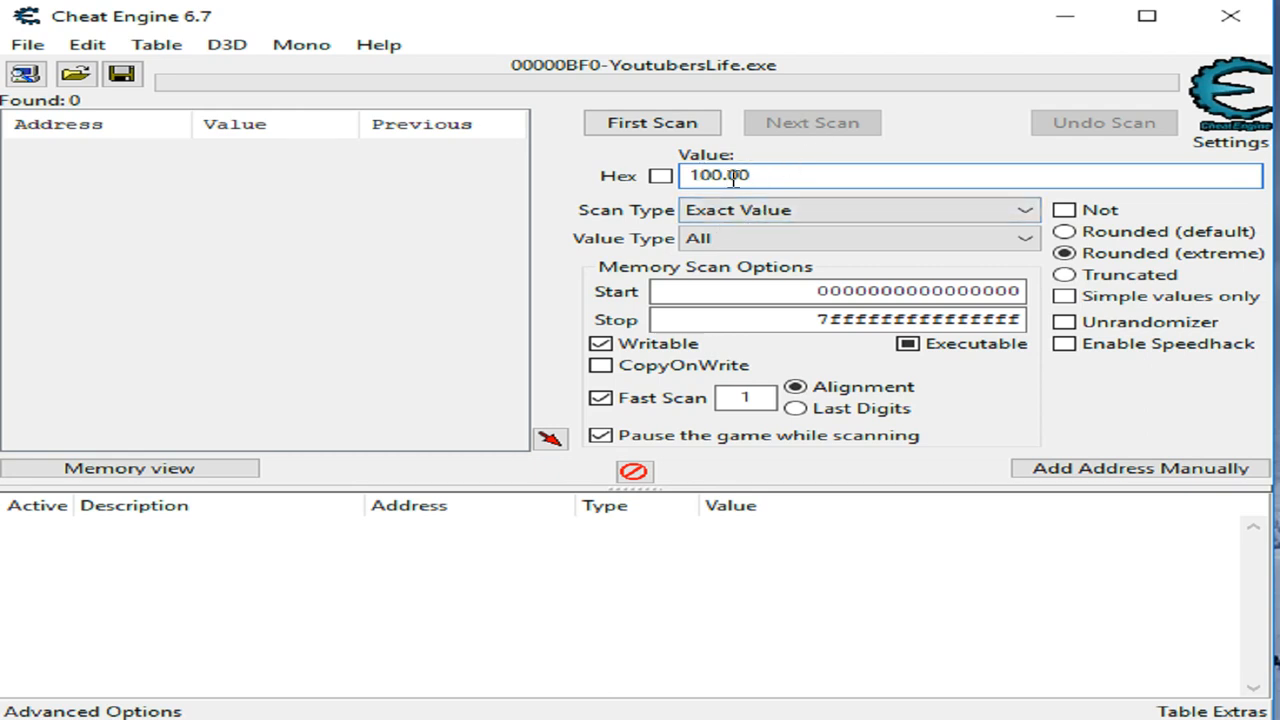
pyautogui.click(676, 124)
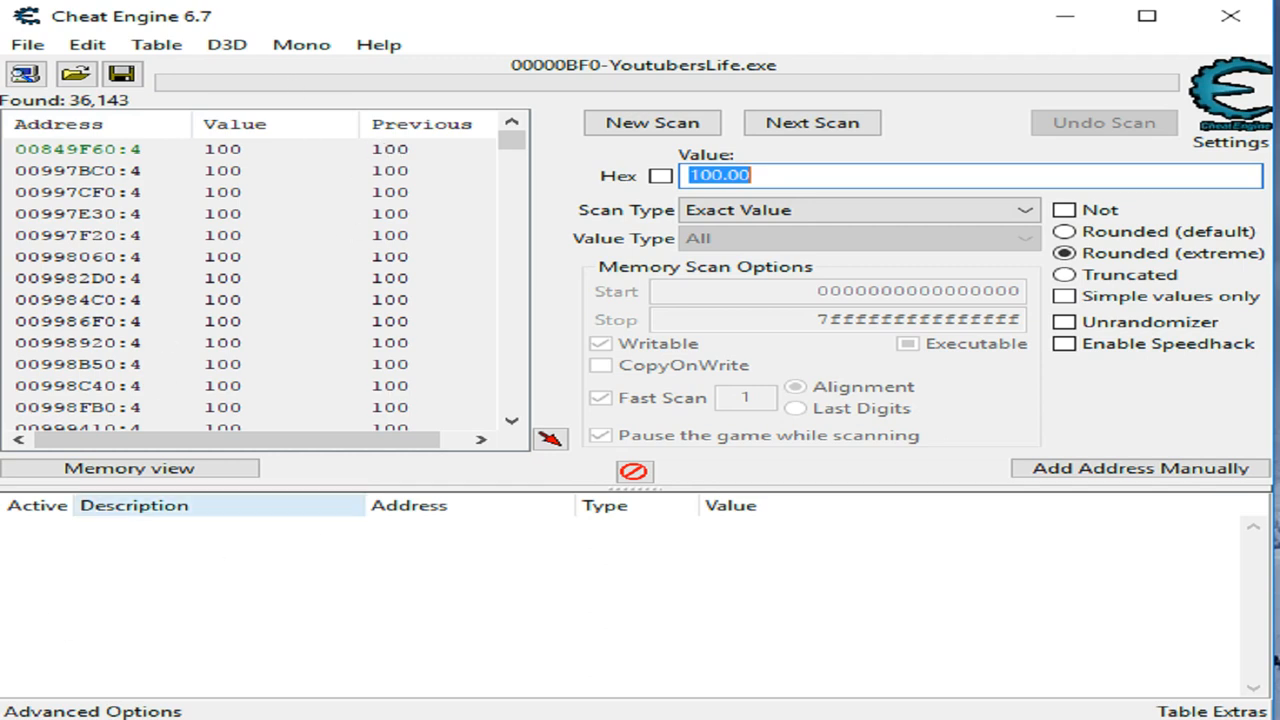
pyautogui.moveTo(512, 138); pyautogui.dragTo(551, 100)
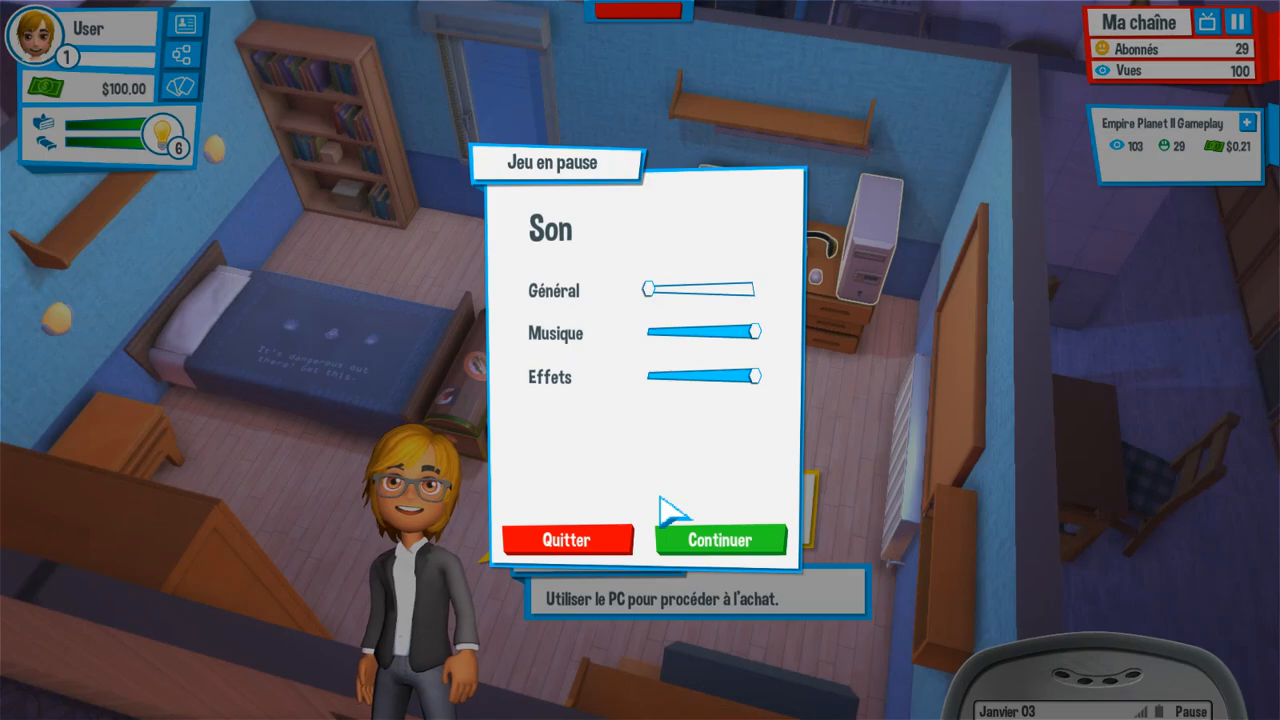
# Step: Resume Youtubers Life with the general volume at about half and open the amazing on store through the bedroom PC
pyautogui.click(700, 289)
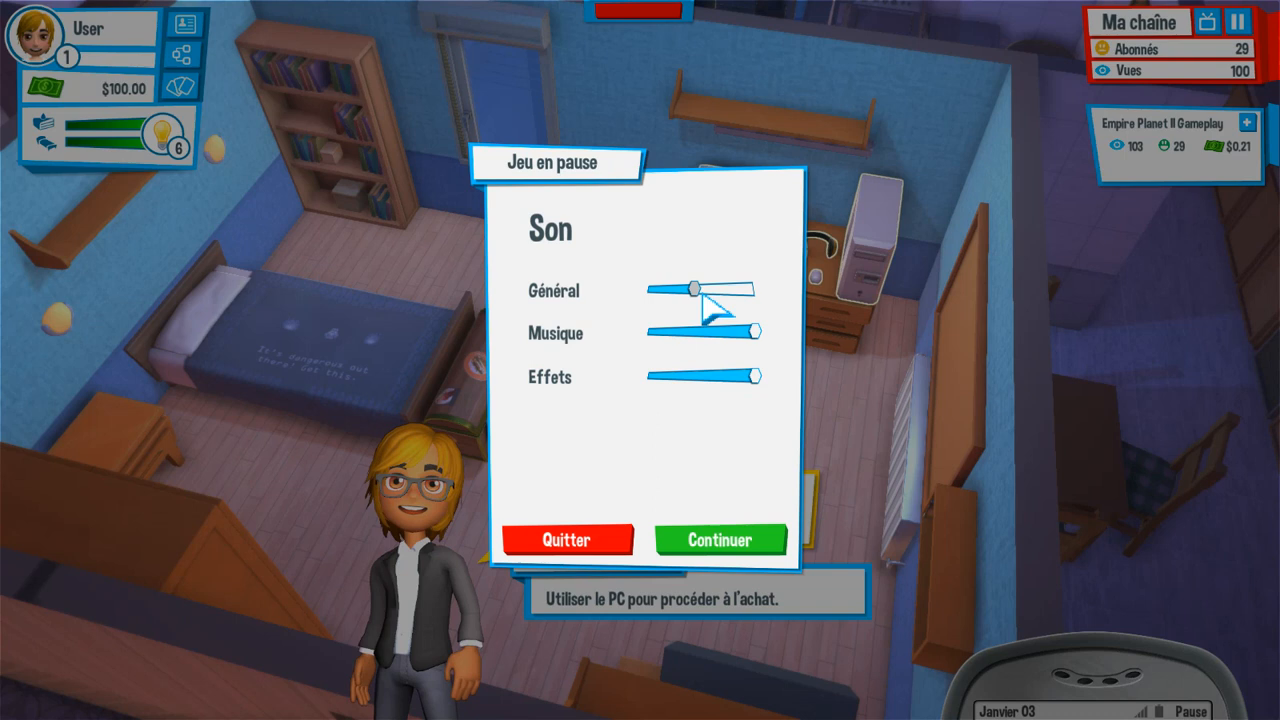
pyautogui.click(758, 540)
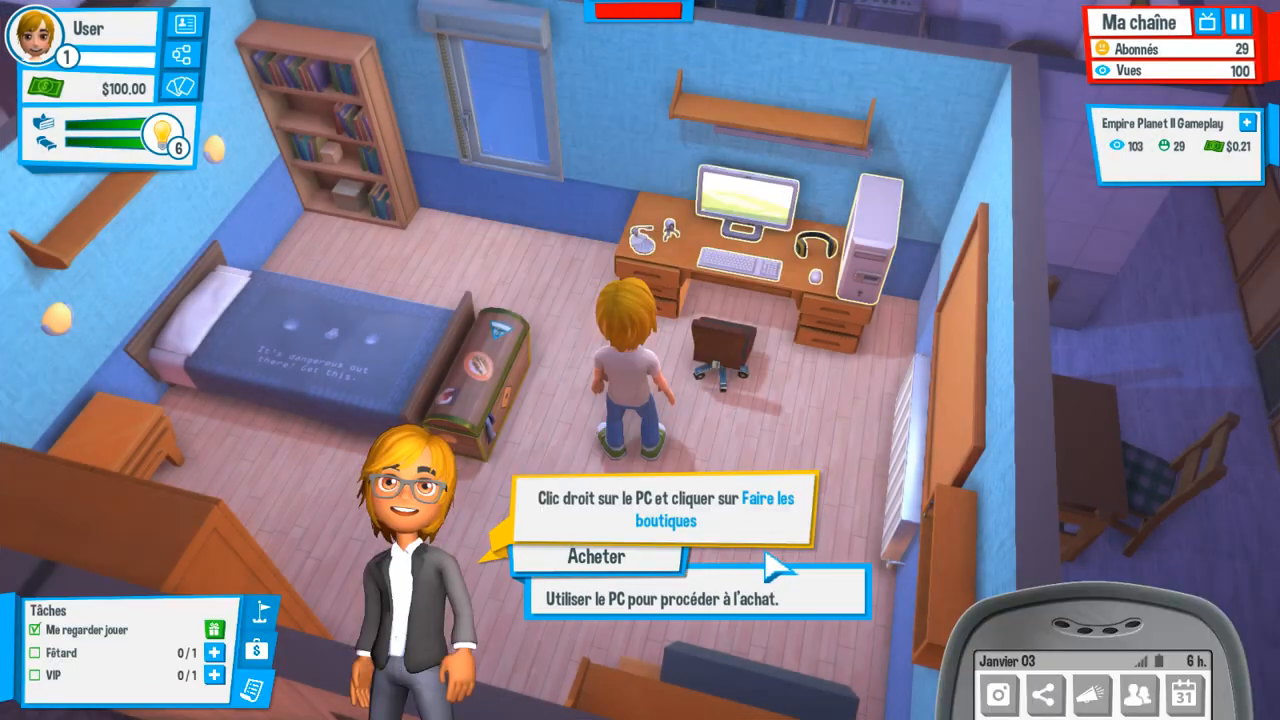
pyautogui.rightClick(750, 262)
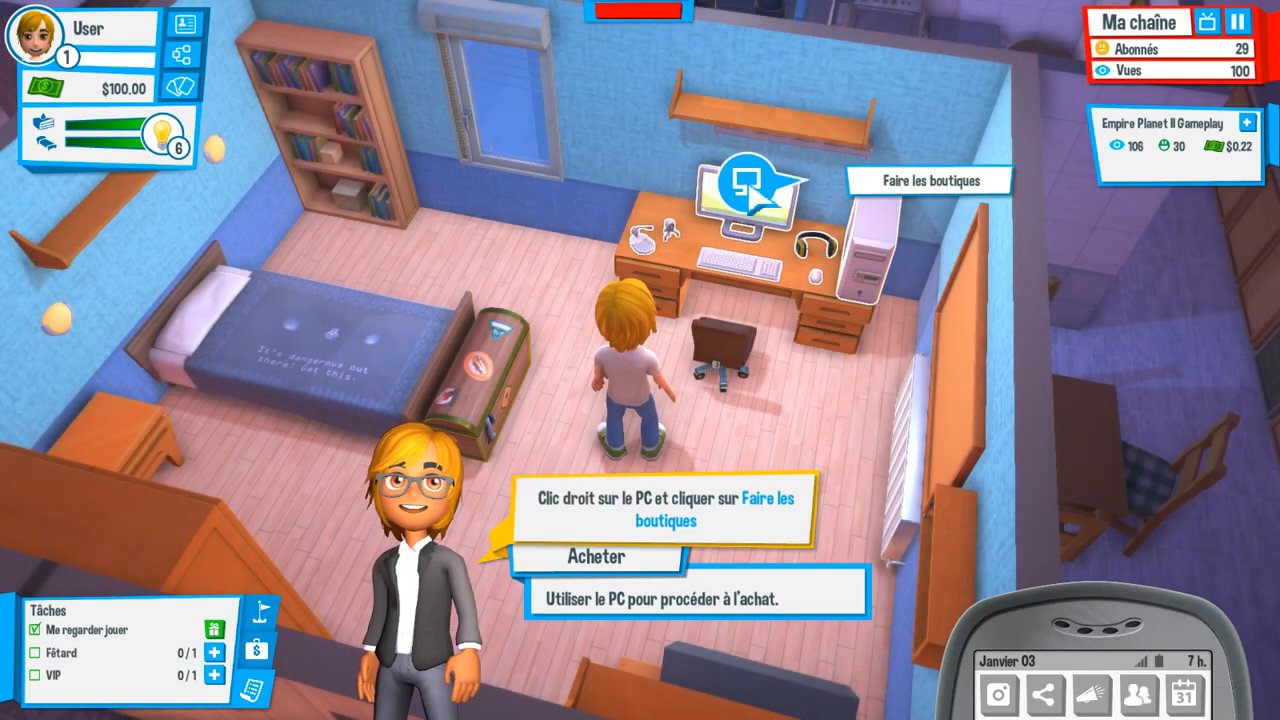
pyautogui.click(893, 183)
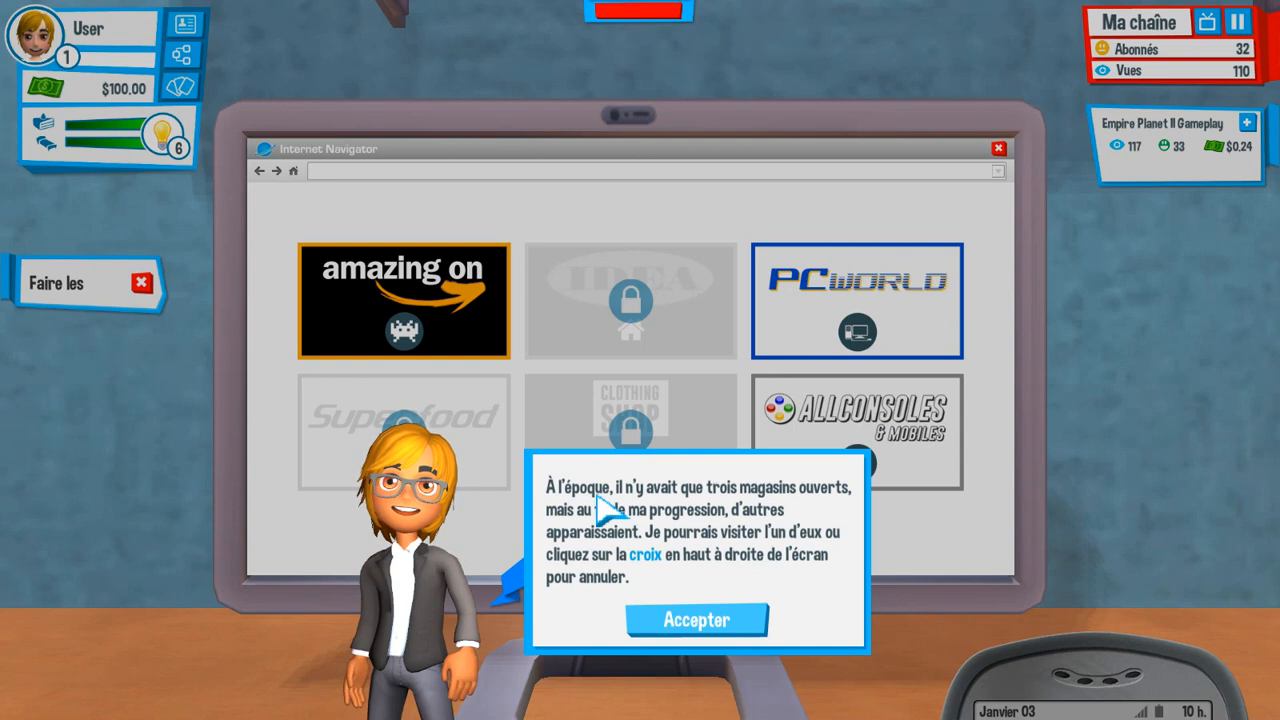
pyautogui.click(726, 620)
pyautogui.click(340, 285)
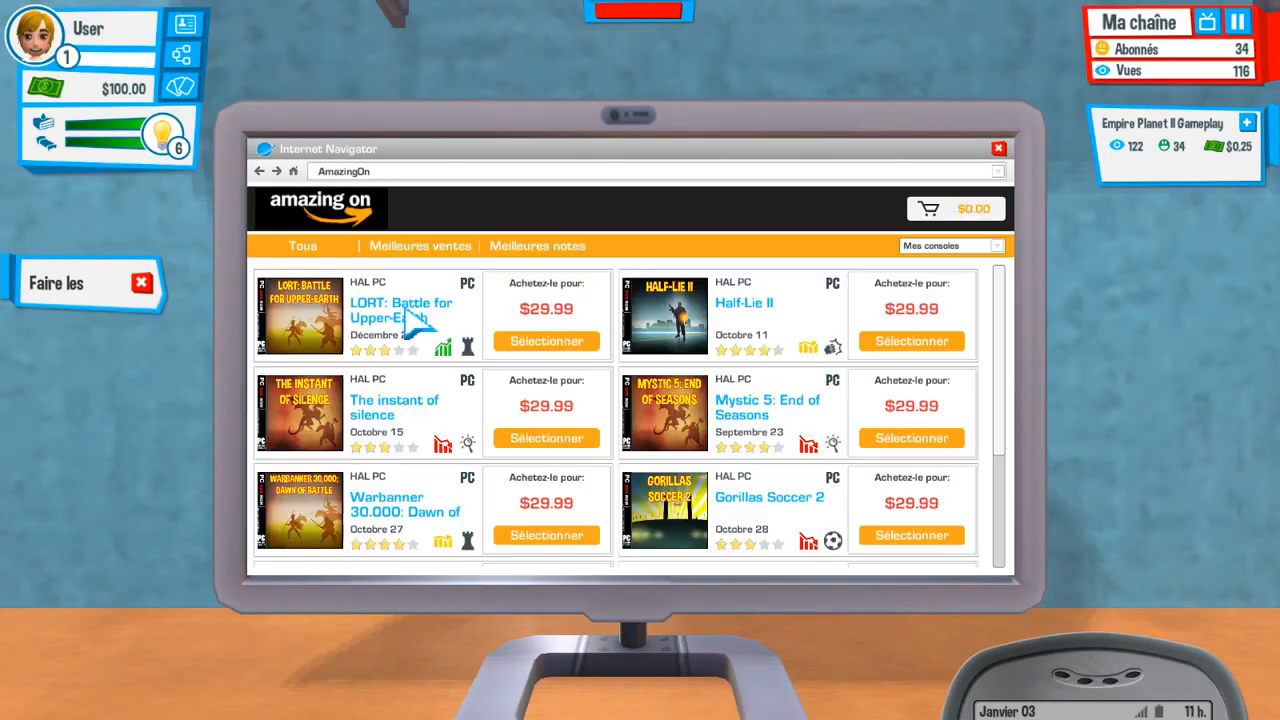
# Step: Buy the PC game LORT: Battle for Upper-Earth from the amazing on store and leave the in-game browser
pyautogui.scroll(-1, 866, 440)
pyautogui.scroll(1, 855, 432)
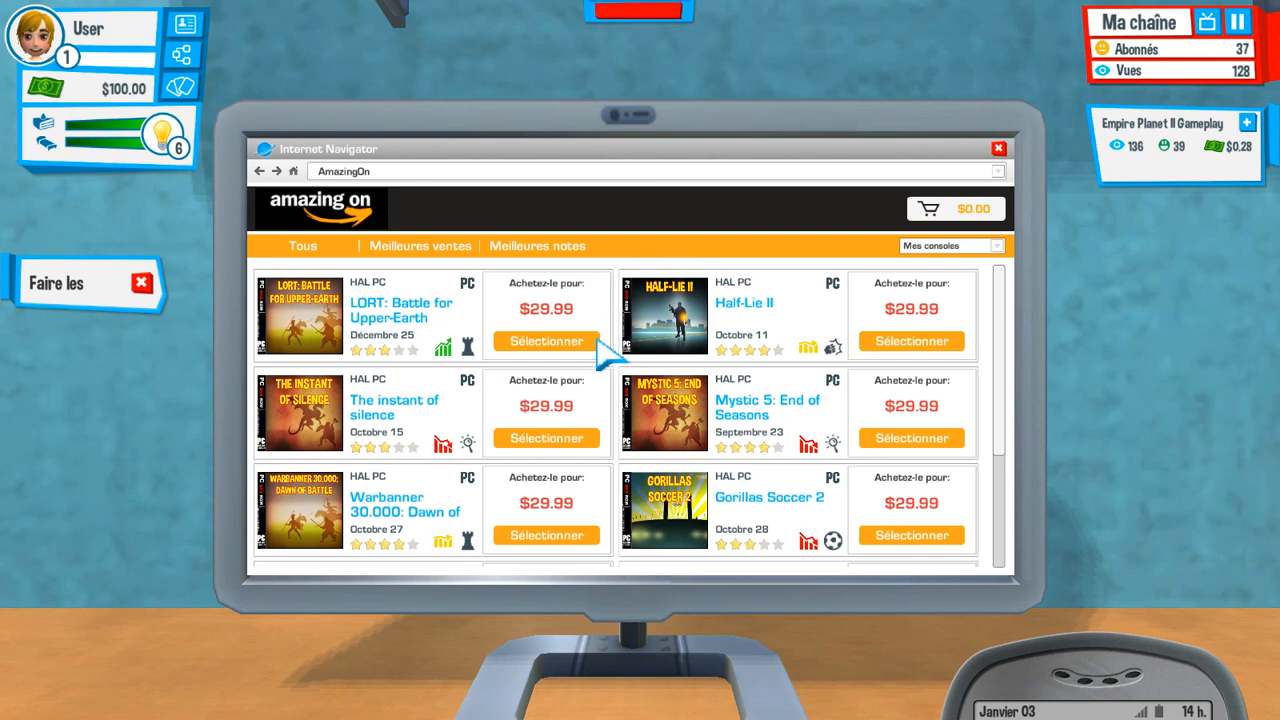
pyautogui.click(548, 344)
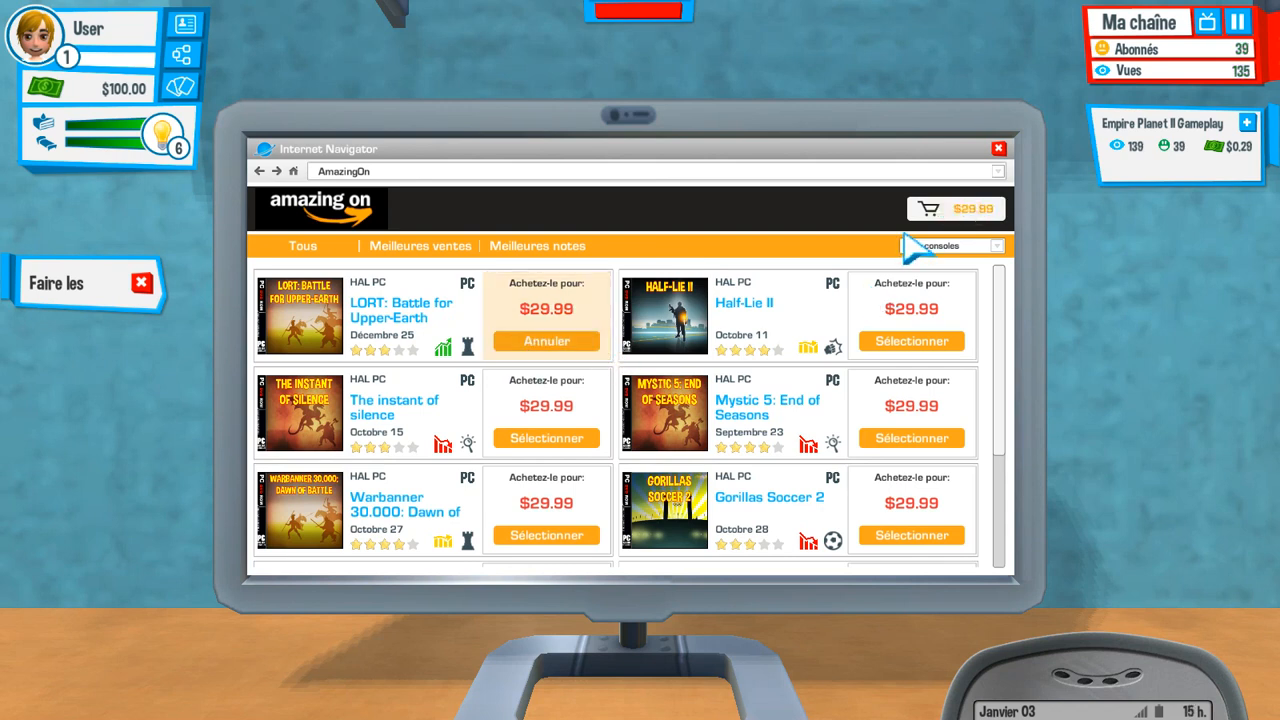
pyautogui.click(958, 210)
pyautogui.click(950, 319)
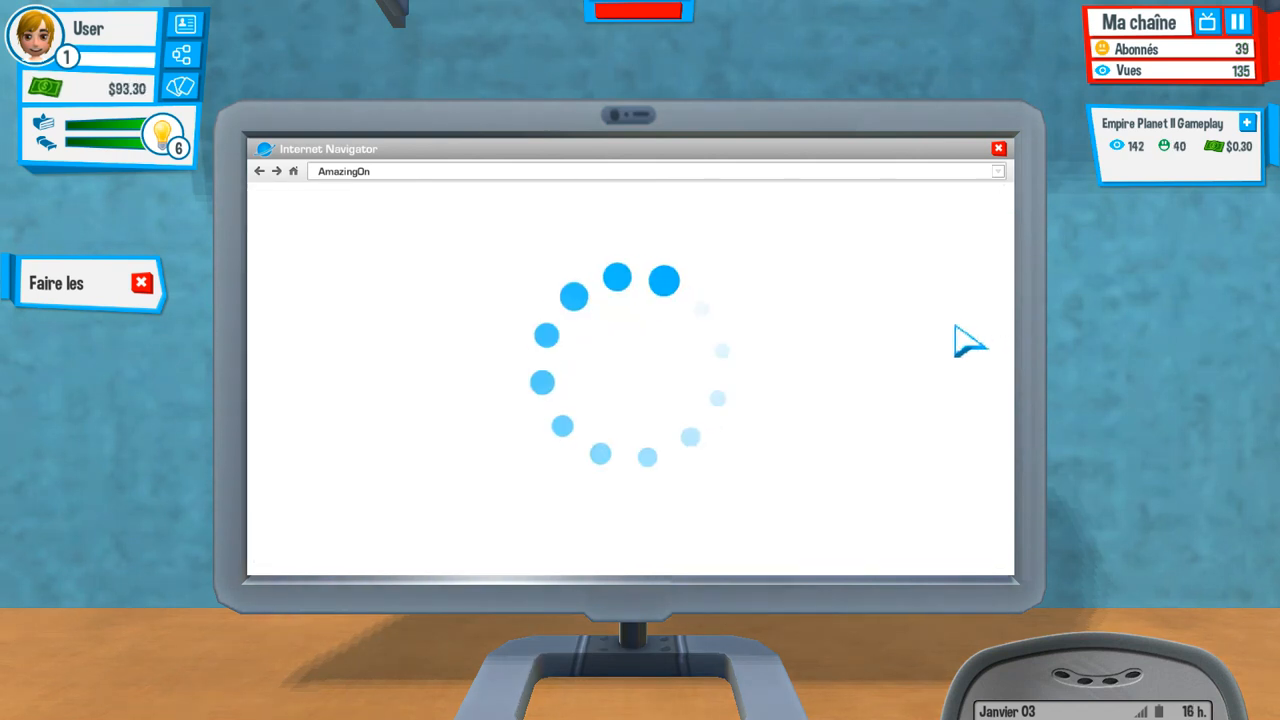
pyautogui.click(998, 148)
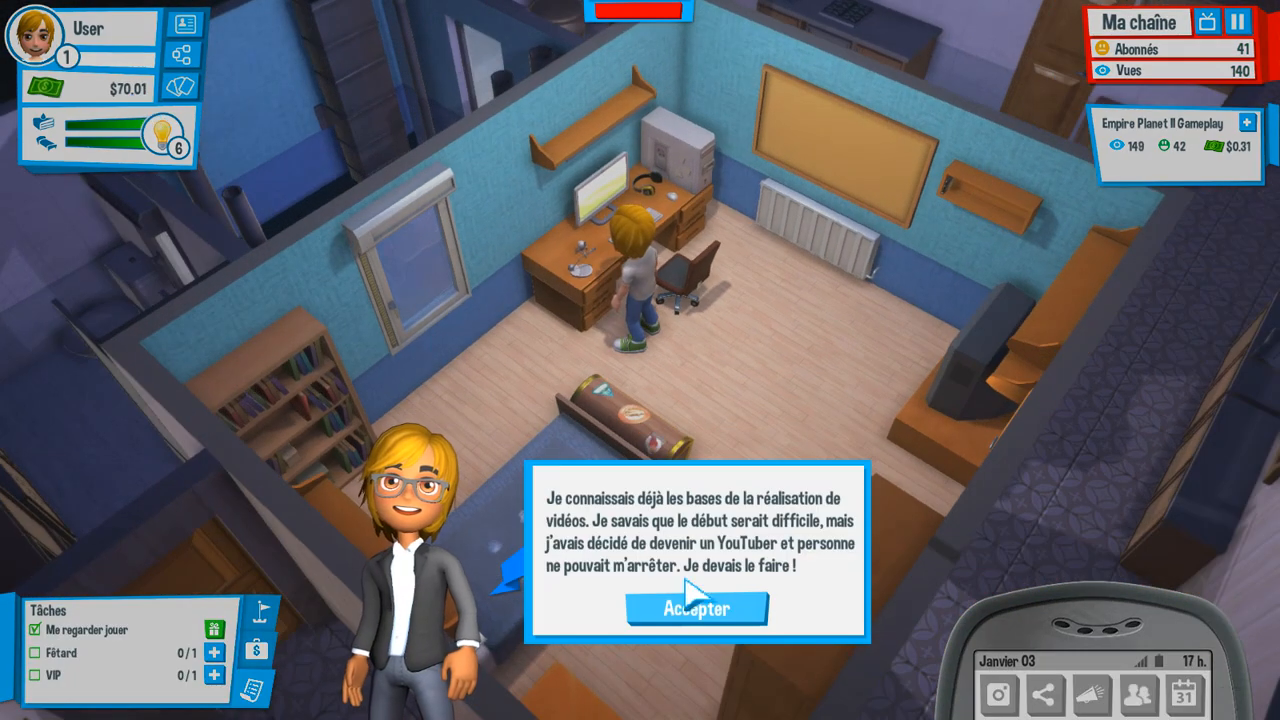
# Step: Accept the closing tutorial dialogue and mute the game's general volume from the pause screen
pyautogui.click(710, 608)
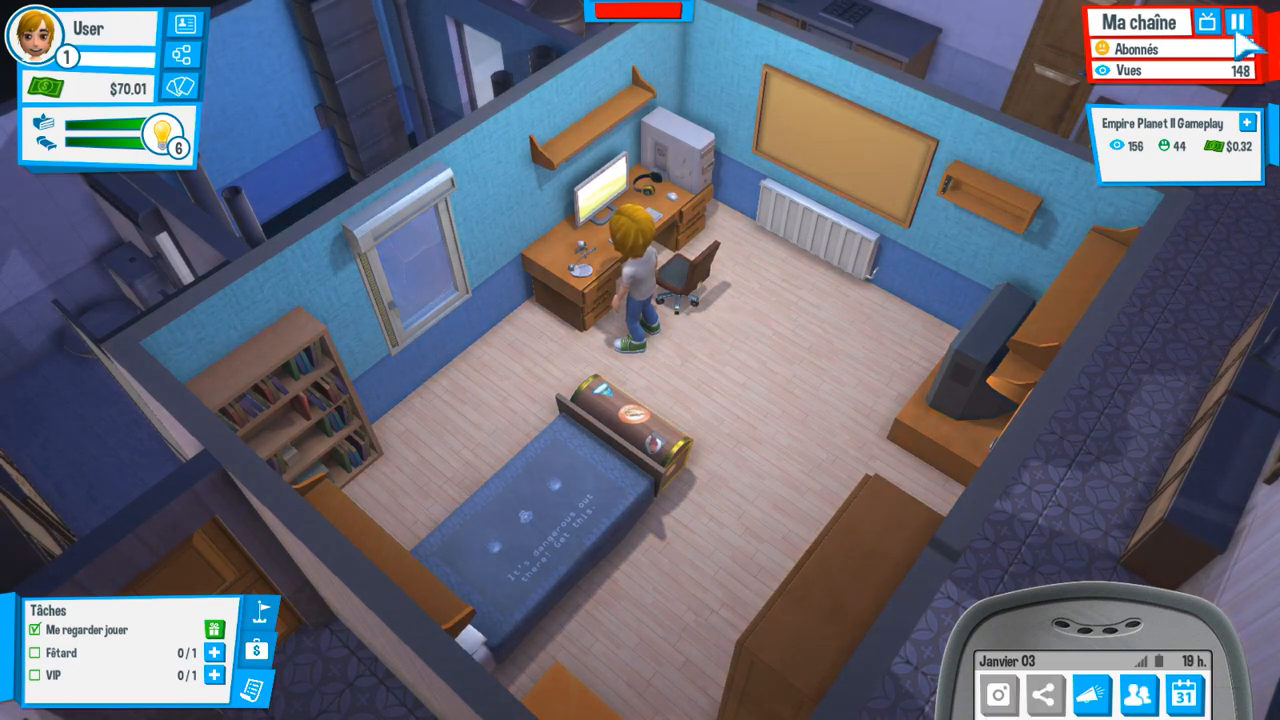
pyautogui.click(1239, 28)
pyautogui.moveTo(674, 289)
pyautogui.mouseDown()
pyautogui.moveTo(712, 289)
pyautogui.moveTo(650, 292)
pyautogui.mouseUp()
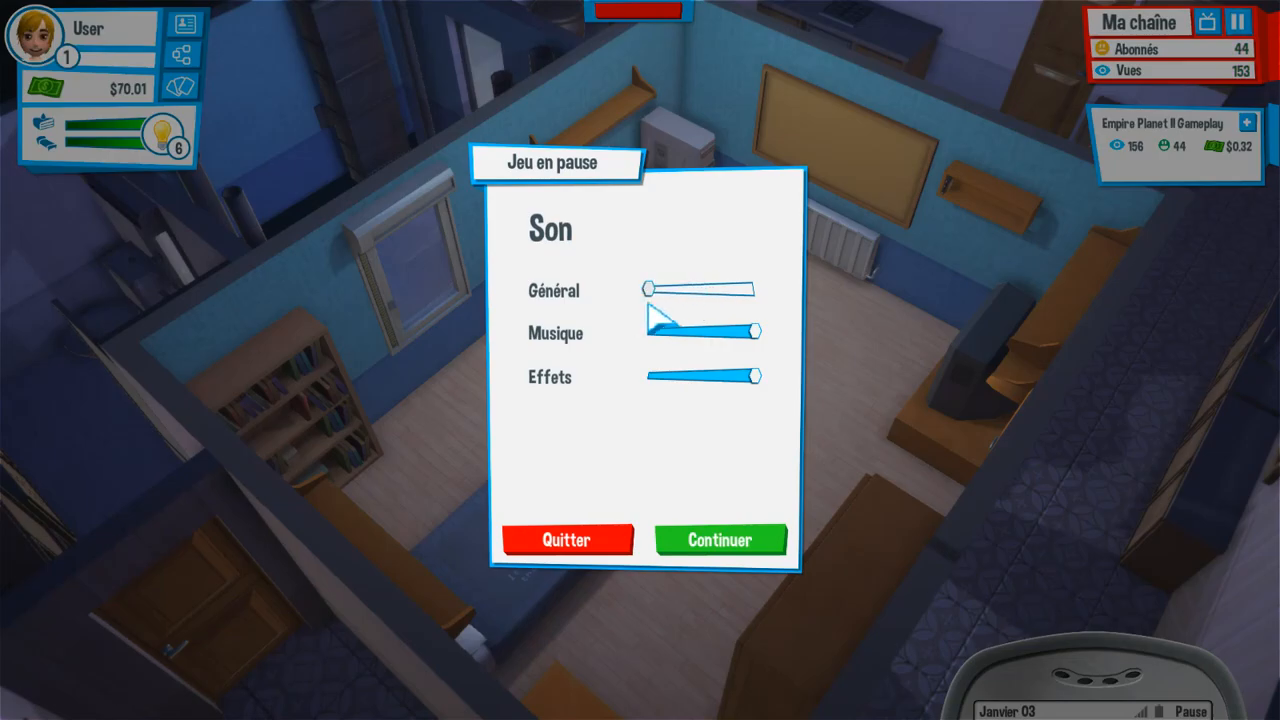
pyautogui.click(724, 542)
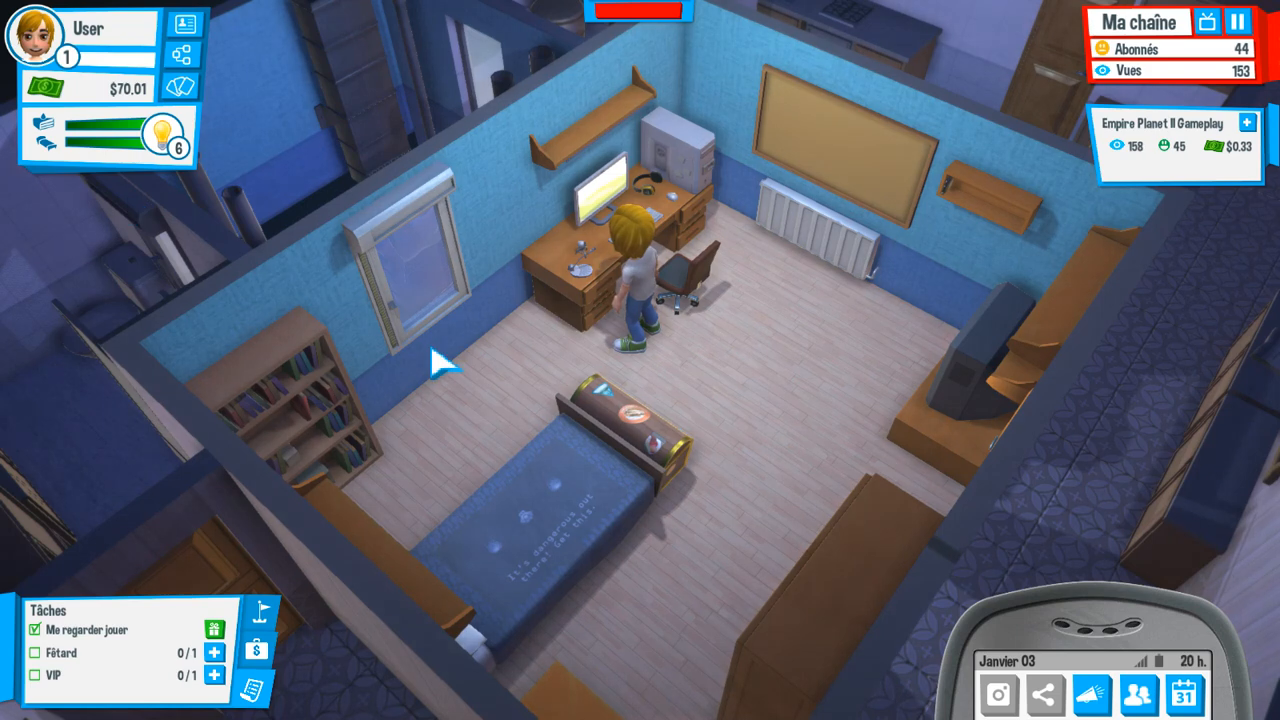
# Step: Switch to Cheat Engine, narrow the results with a next scan for 70.01 and add all found addresses to the address list
pyautogui.hotkey('alt', 'Tab')
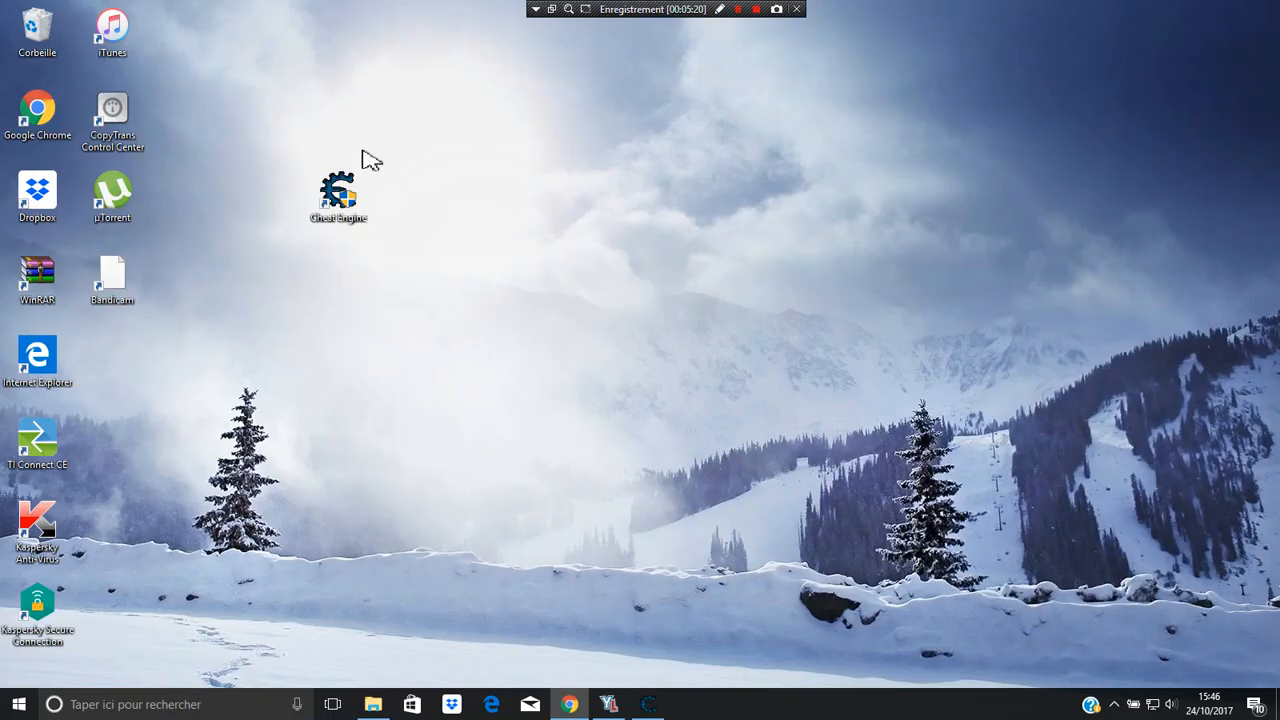
pyautogui.click(660, 706)
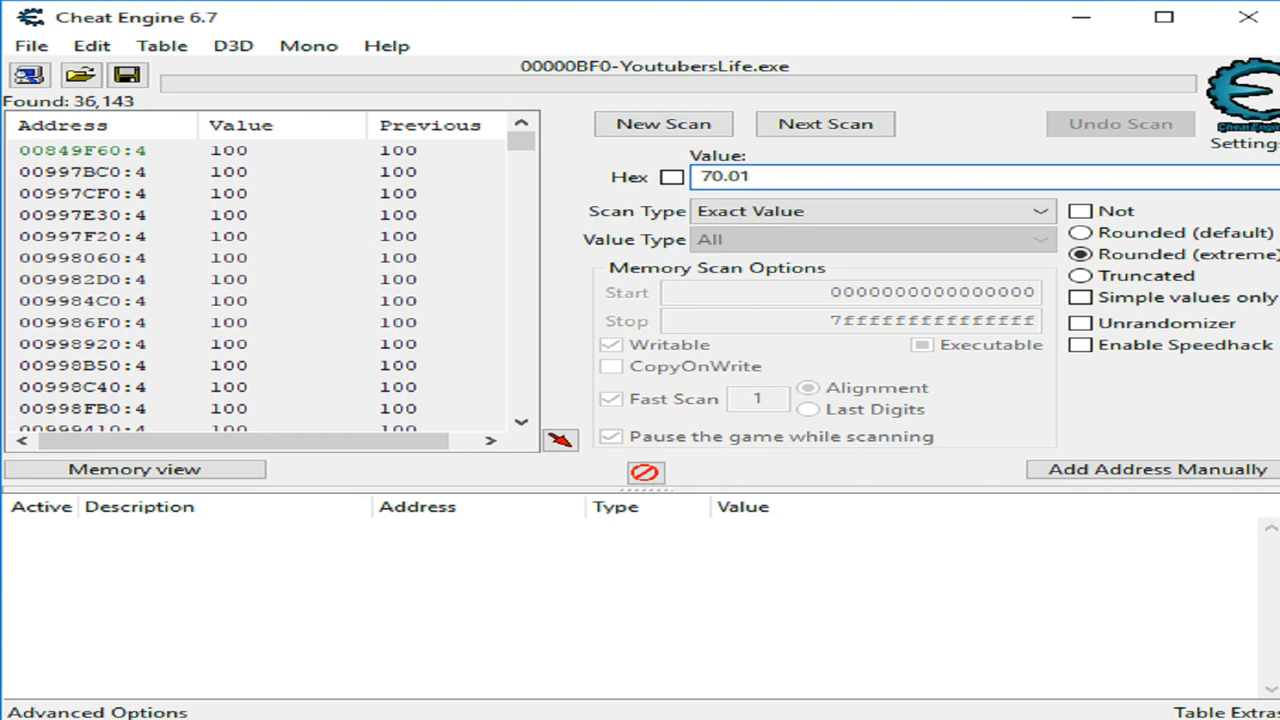
pyautogui.click(826, 130)
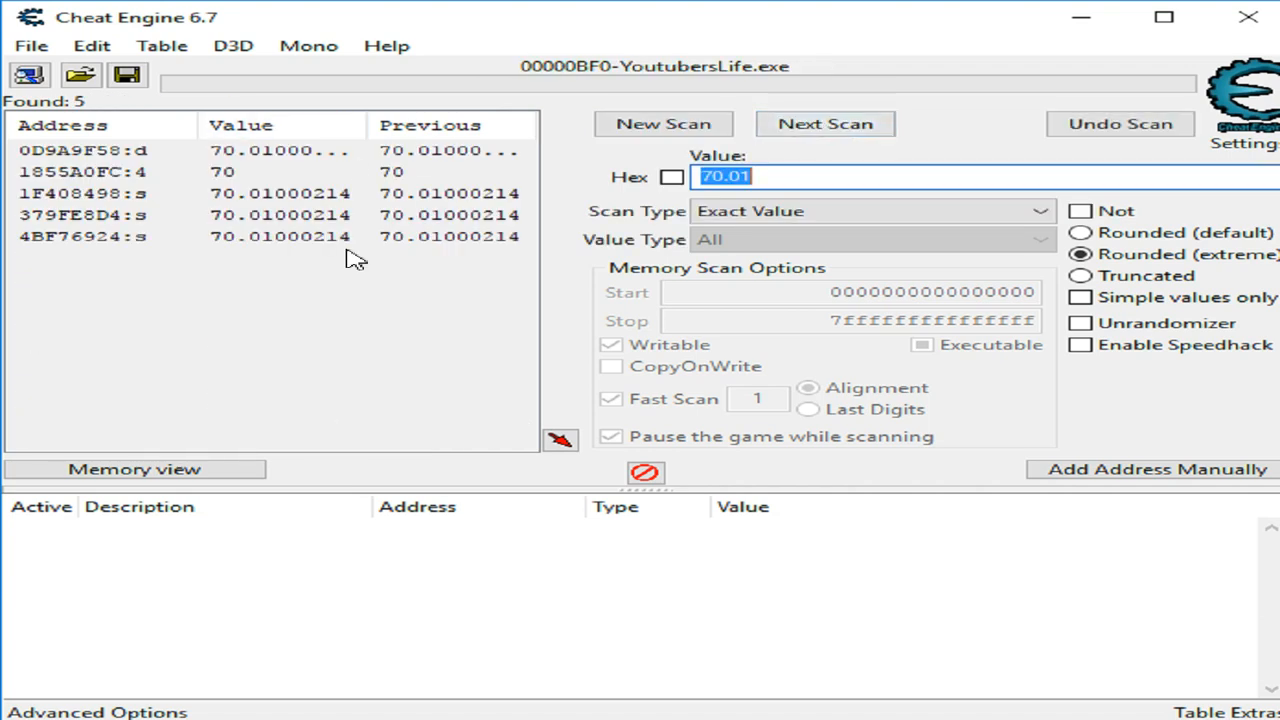
pyautogui.moveTo(270, 272); pyautogui.dragTo(347, 607)
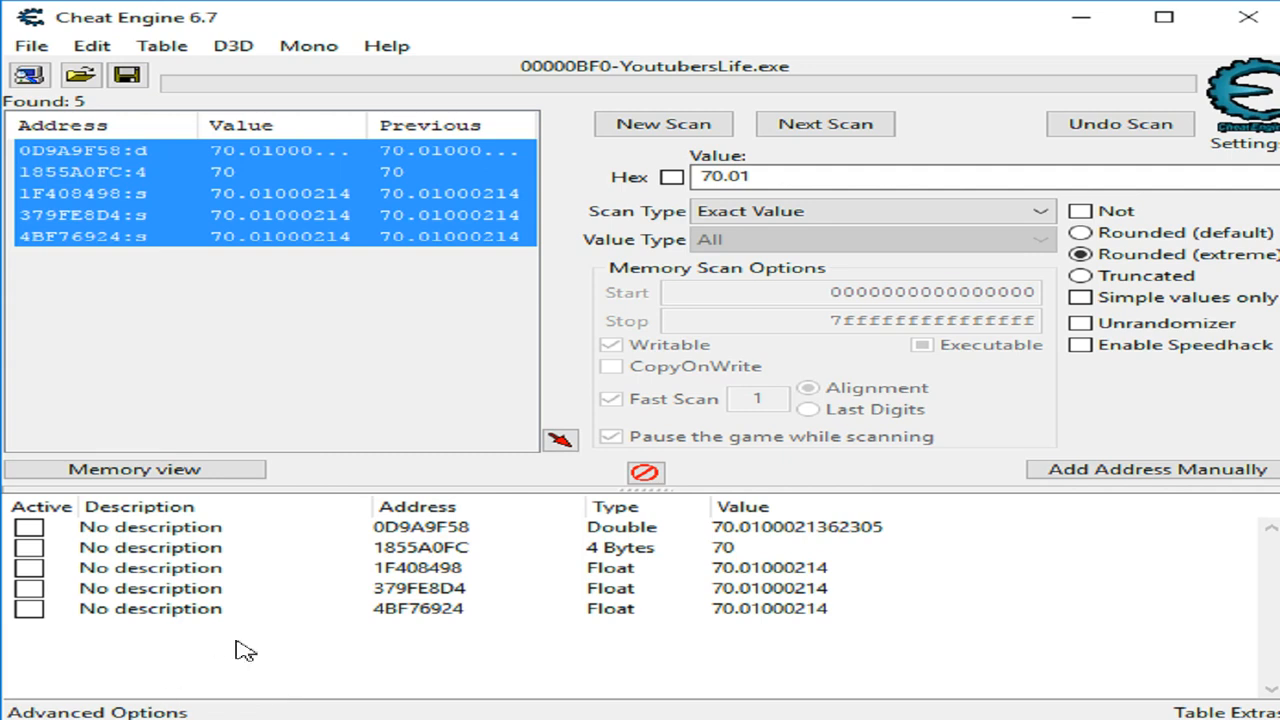
# Step: Change the value of all five records in the address list to 999999
pyautogui.moveTo(160, 612); pyautogui.dragTo(168, 527)
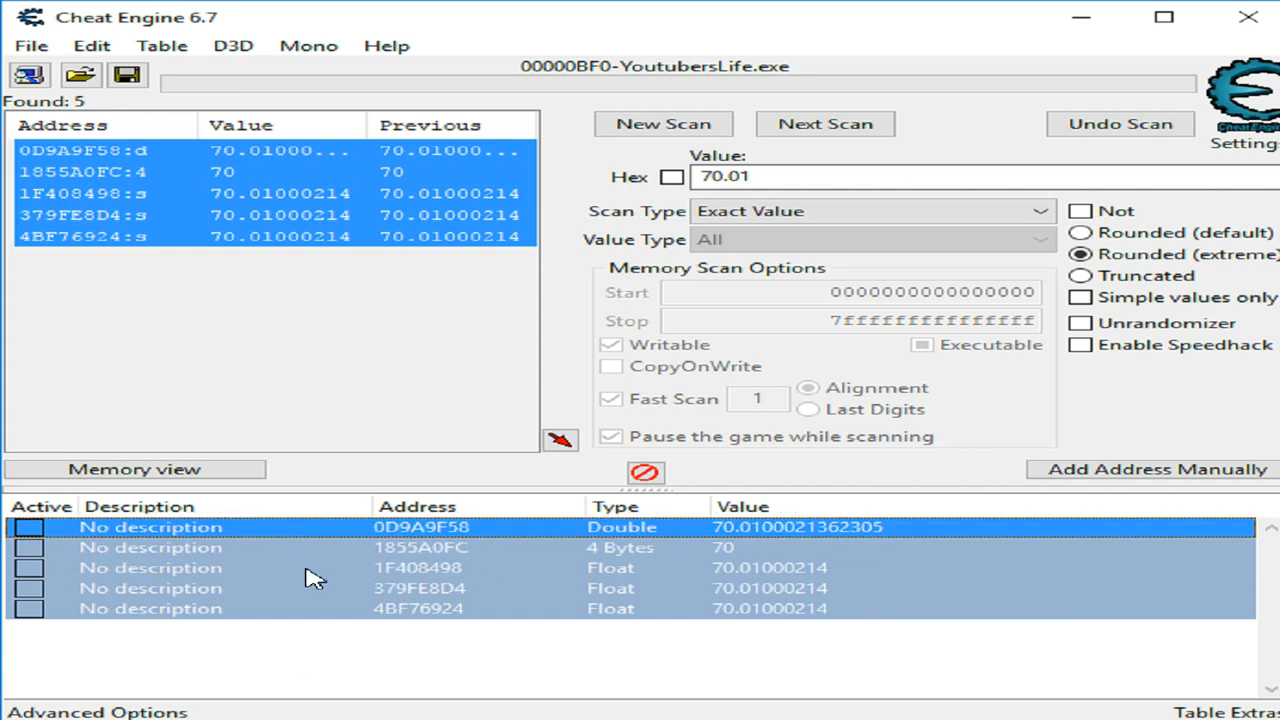
pyautogui.rightClick(365, 547)
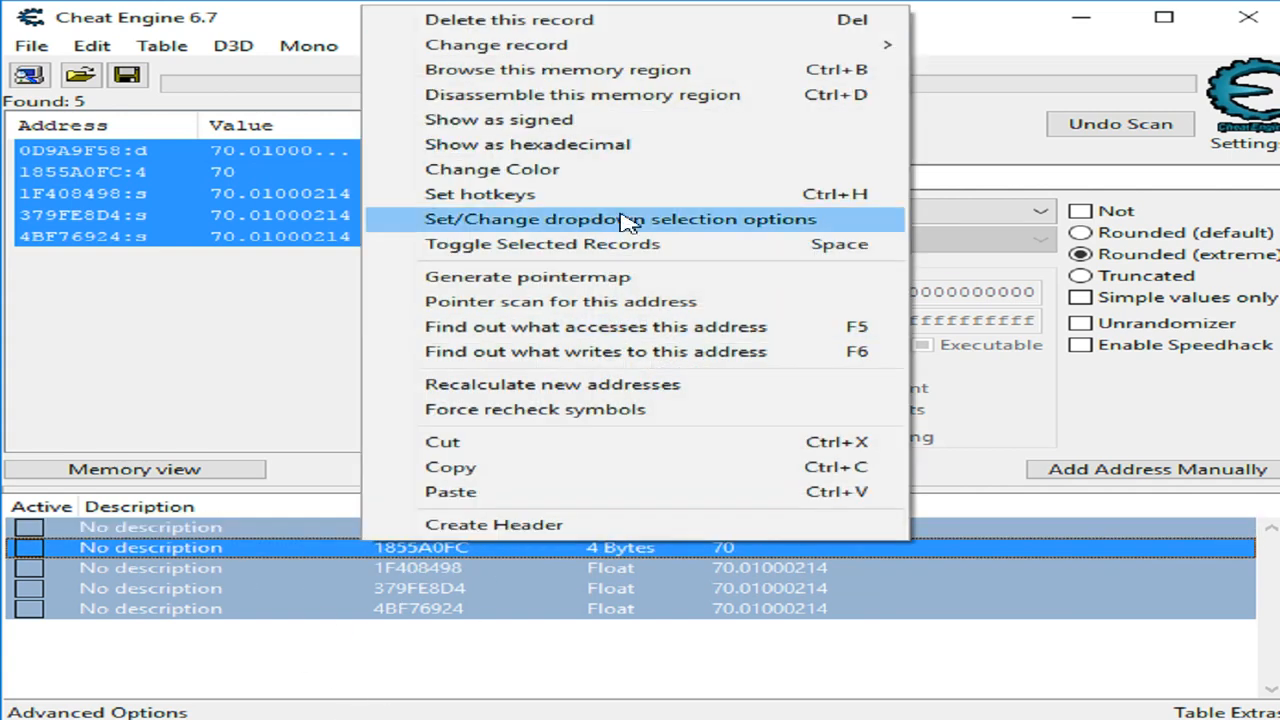
pyautogui.moveTo(606, 58)
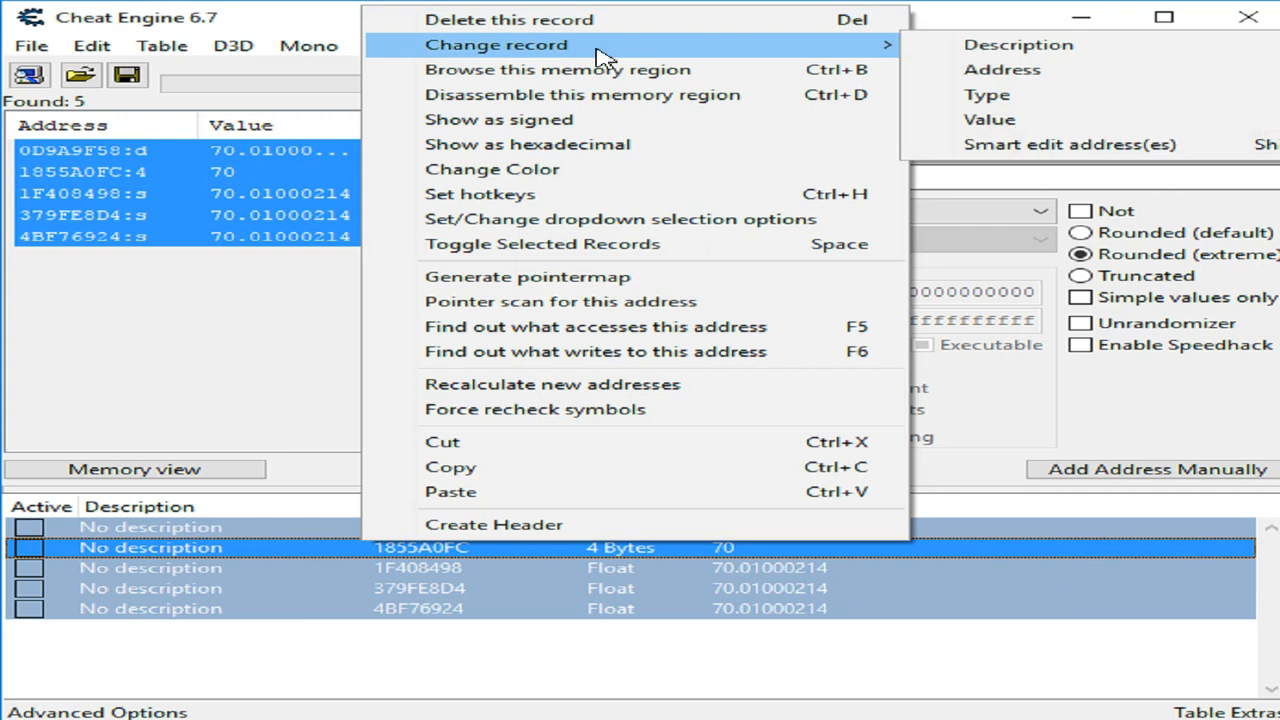
pyautogui.click(1050, 122)
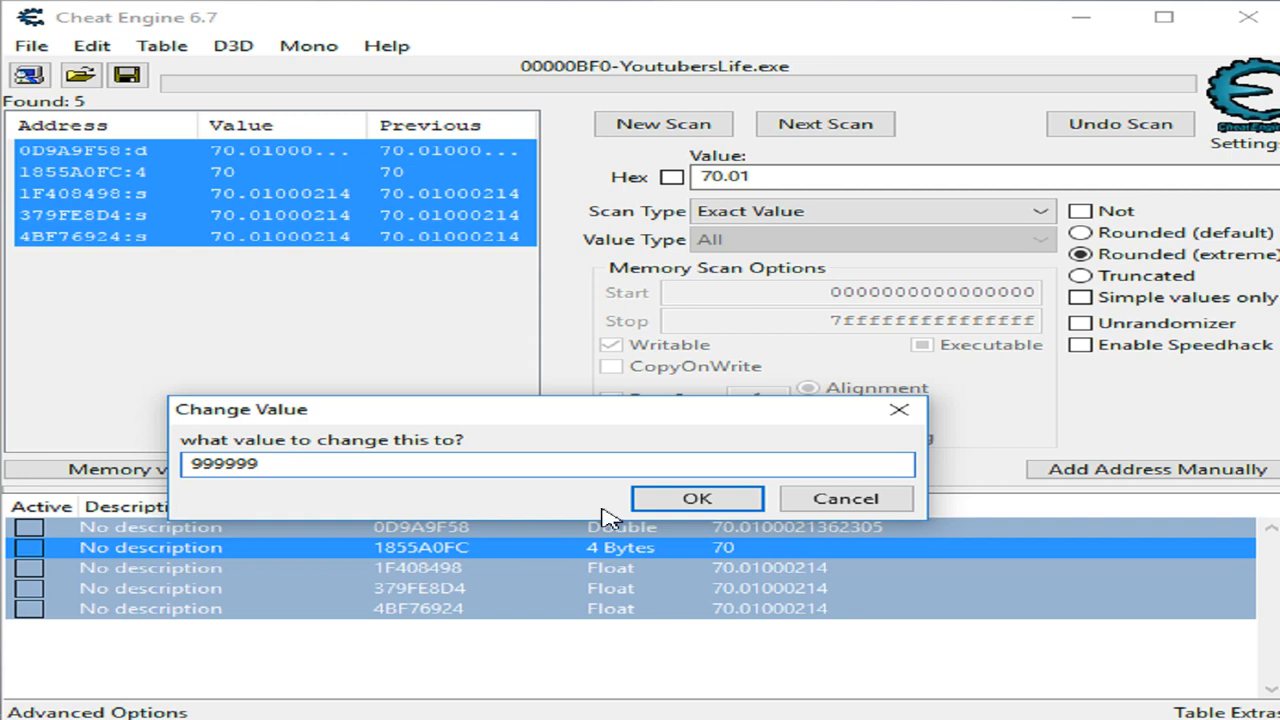
pyautogui.click(655, 498)
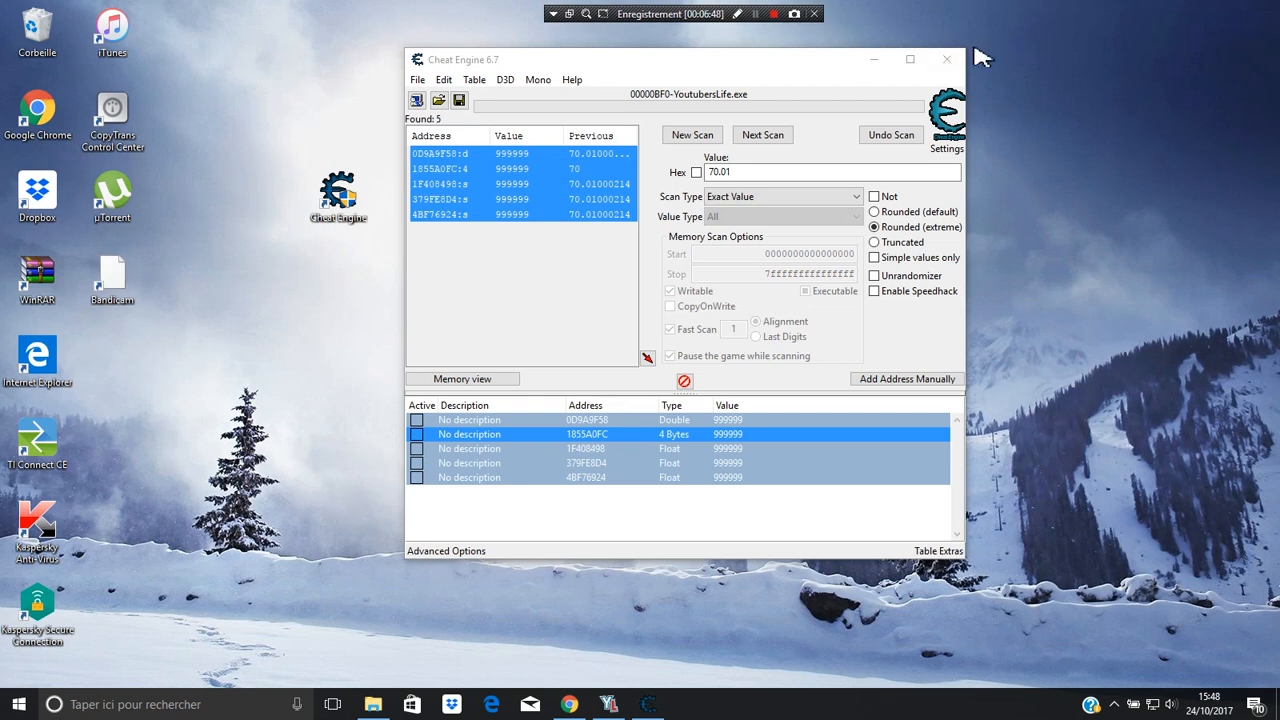
# Step: Close Cheat Engine and resume the paused Youtubers Life game
pyautogui.click(947, 59)
pyautogui.click(682, 354)
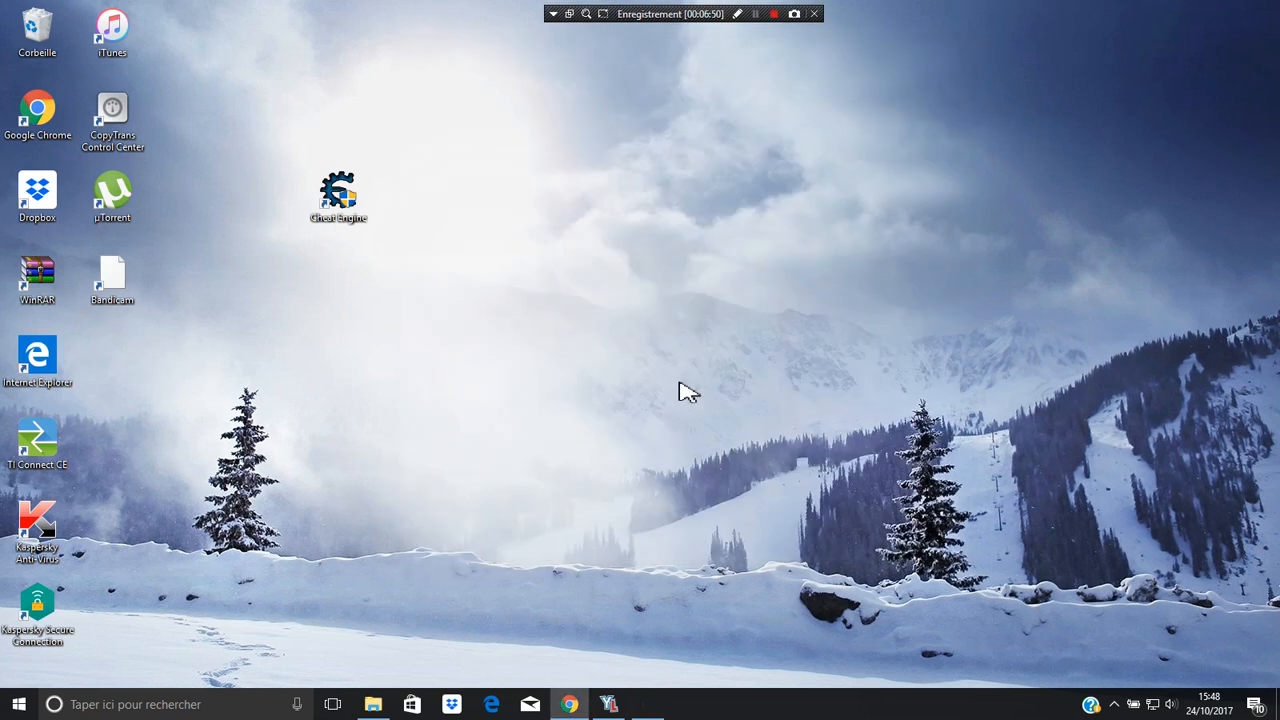
pyautogui.click(608, 704)
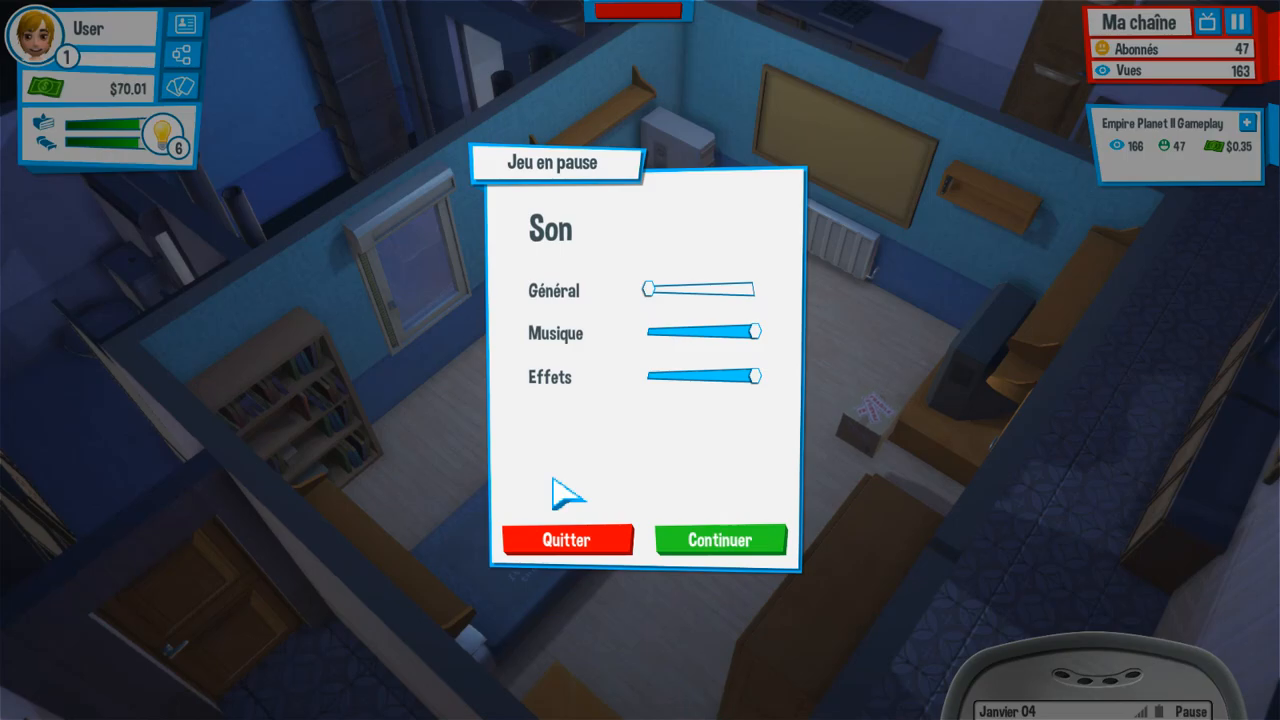
pyautogui.click(728, 548)
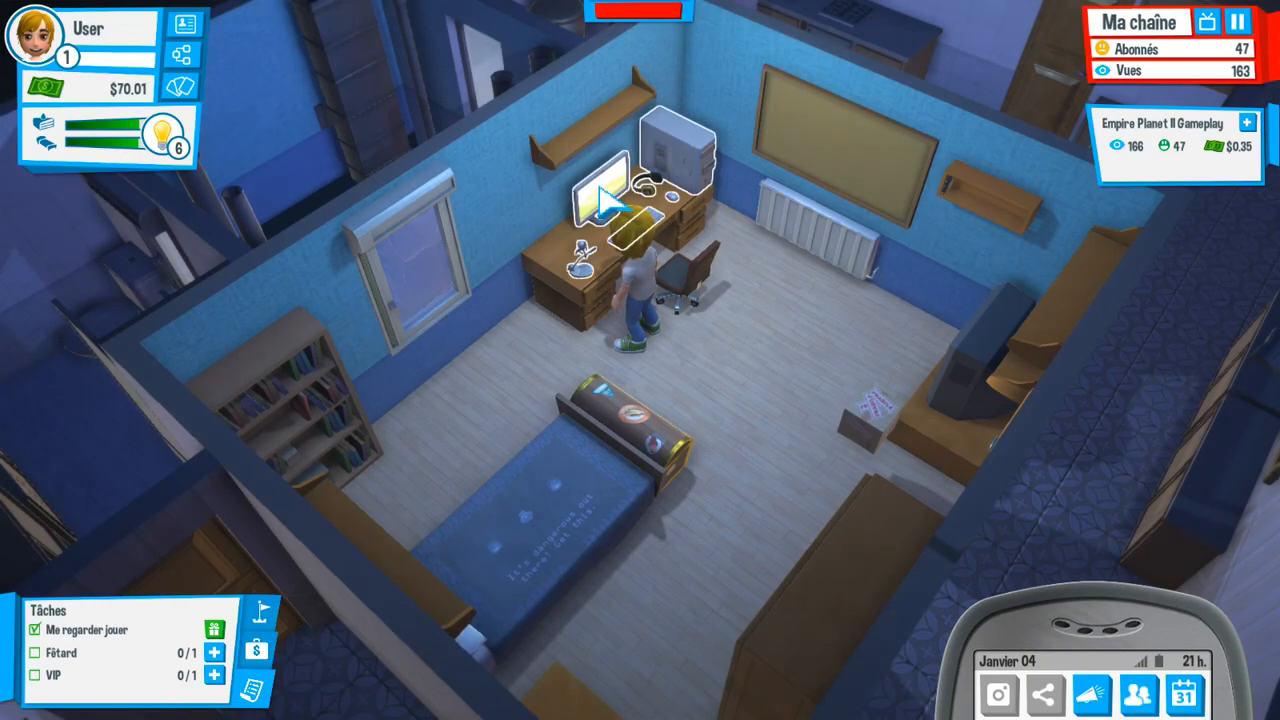
# Step: Go shopping on the bedroom PC and buy the game Amateur Devil from the amazing on store
pyautogui.click(690, 200)
pyautogui.click(752, 116)
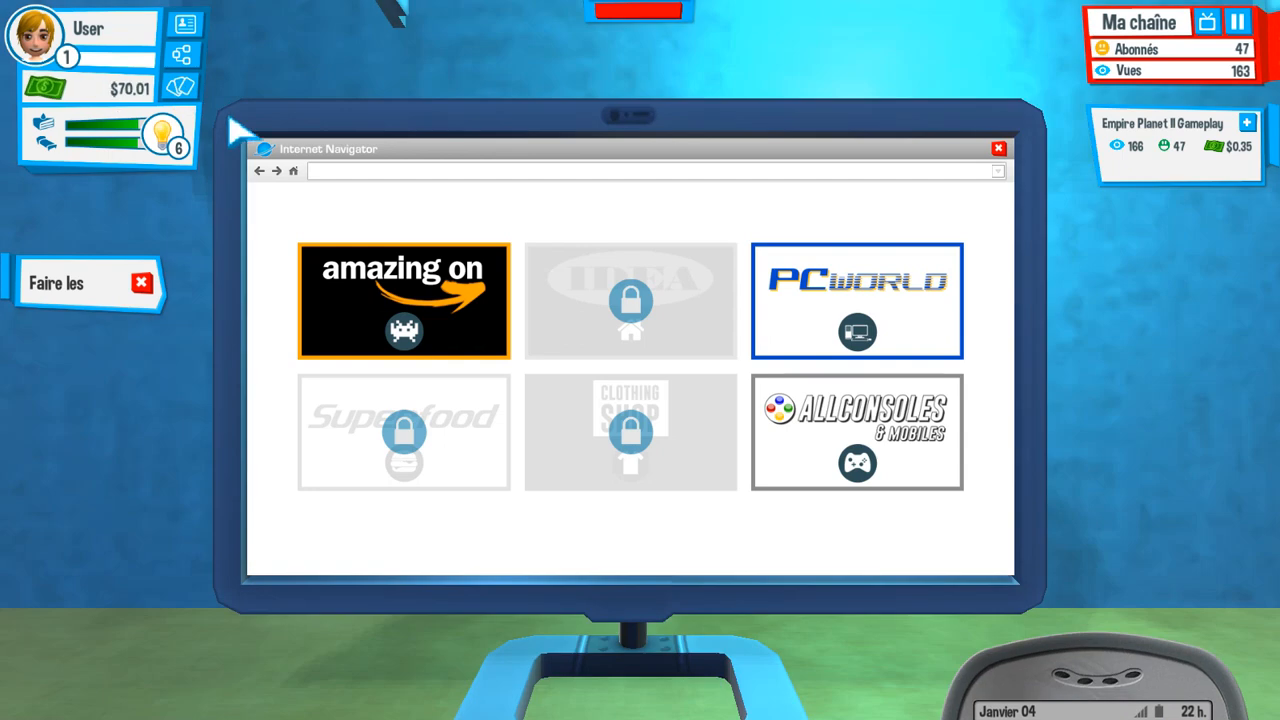
pyautogui.click(413, 318)
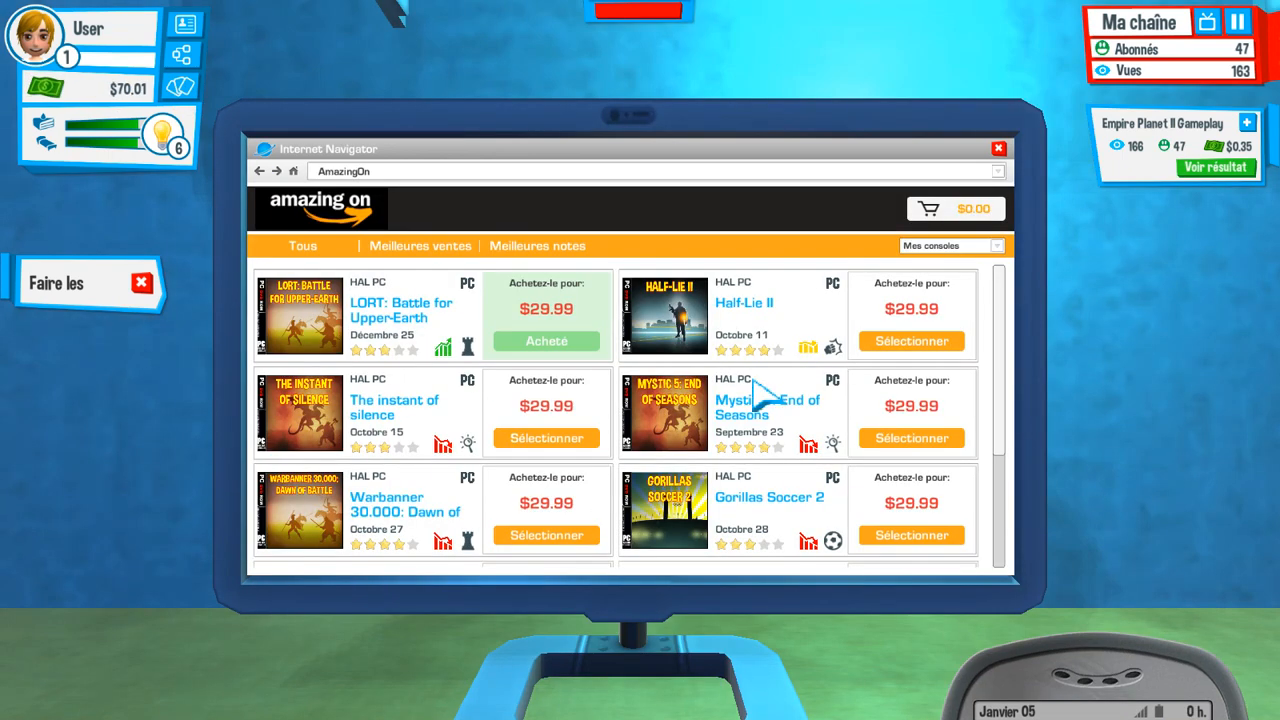
pyautogui.scroll(-4, 767, 395)
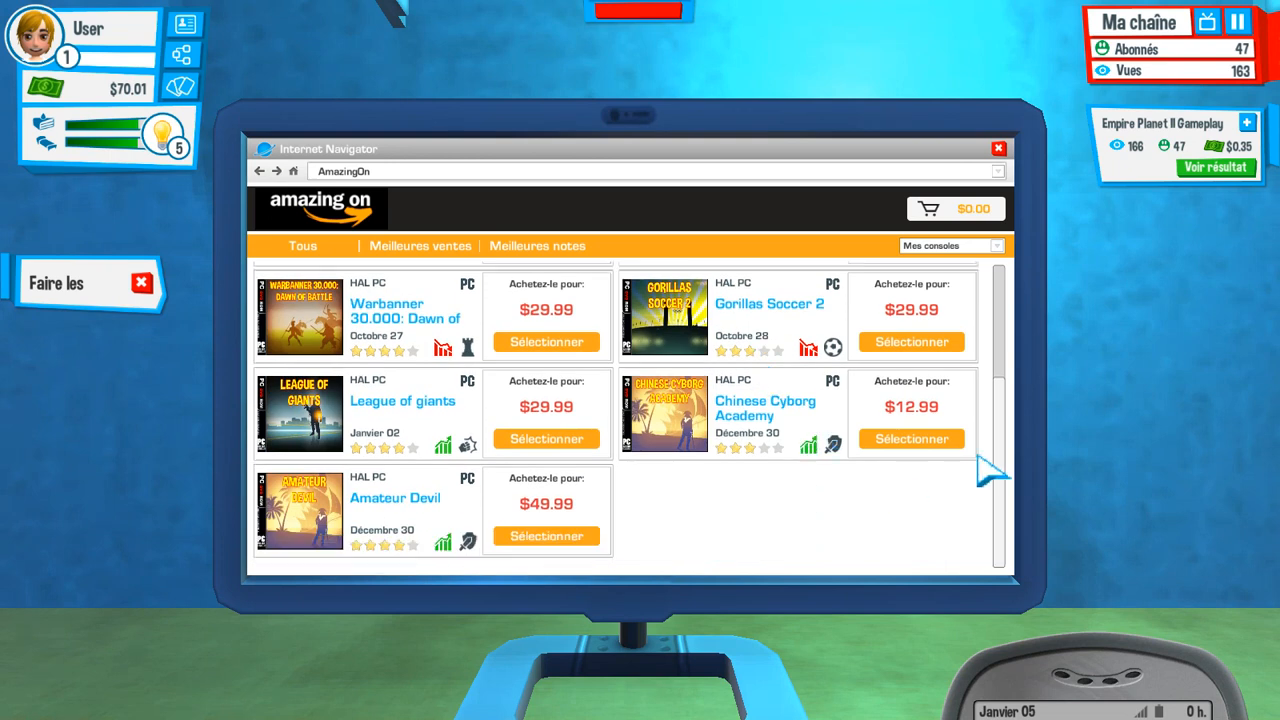
pyautogui.click(546, 536)
pyautogui.click(952, 209)
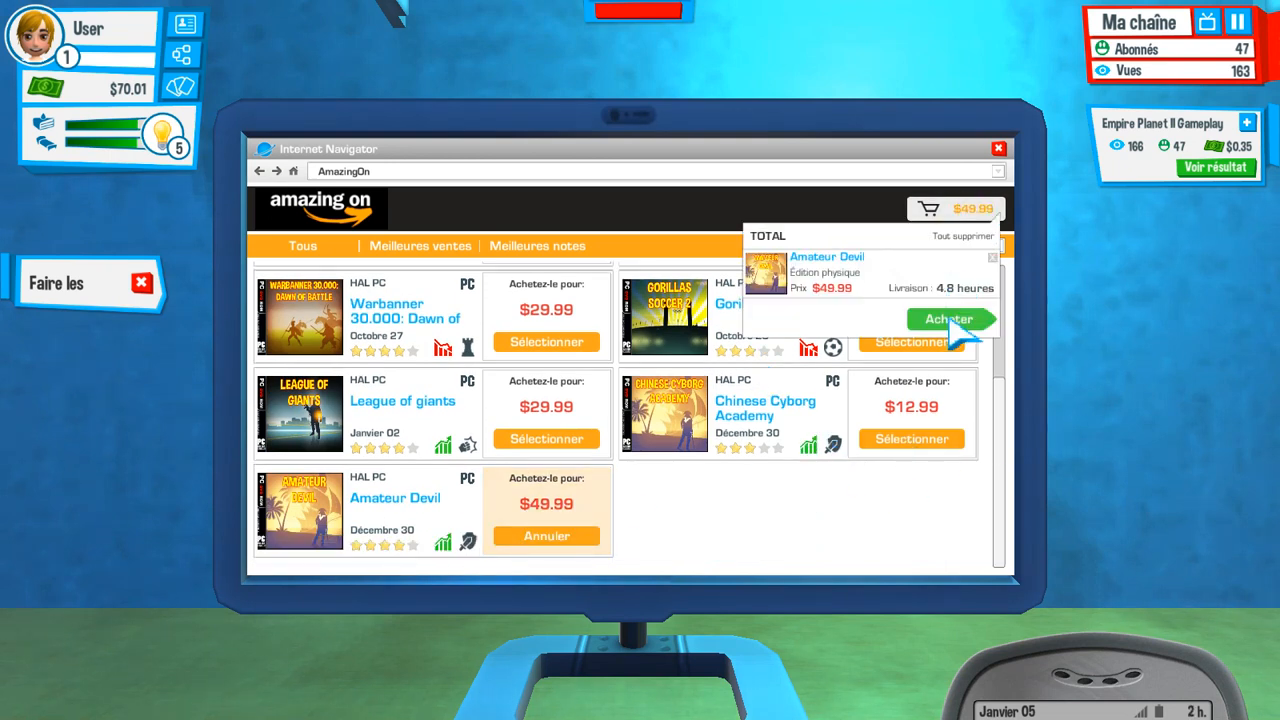
pyautogui.click(950, 320)
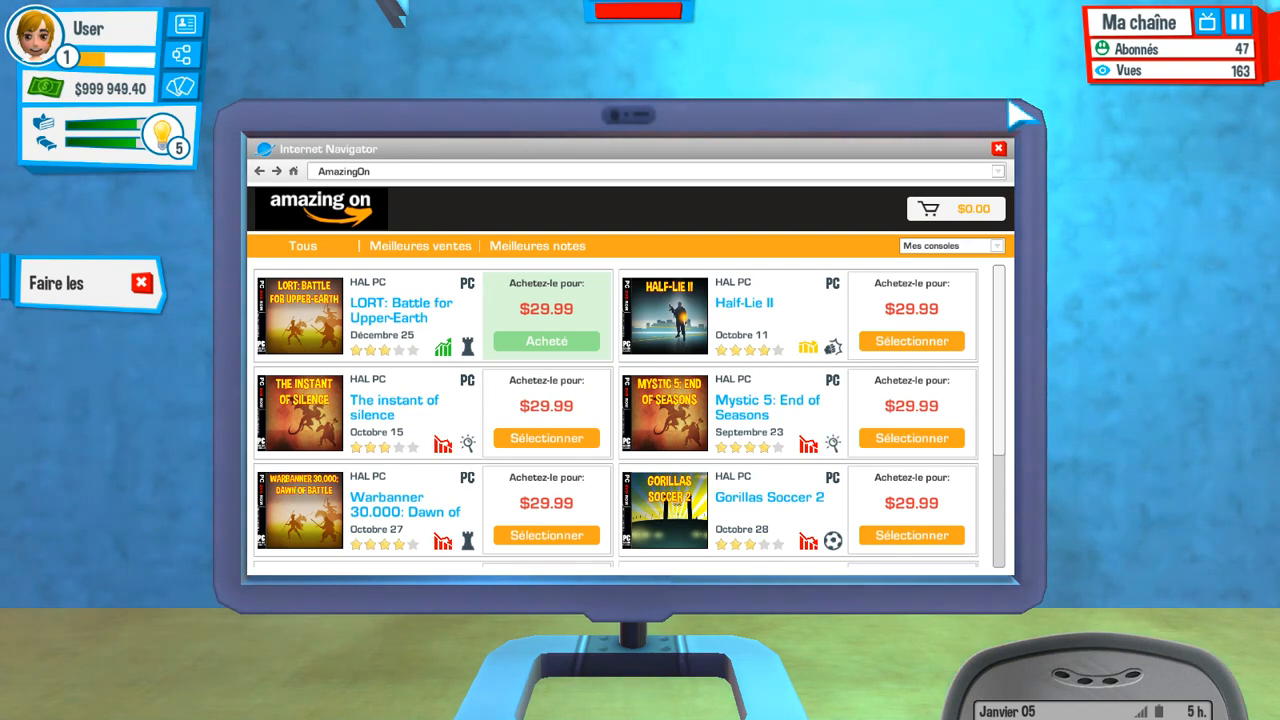
# Step: Leave the in-game browser and open the delivered parcel on the bedroom floor
pyautogui.click(999, 149)
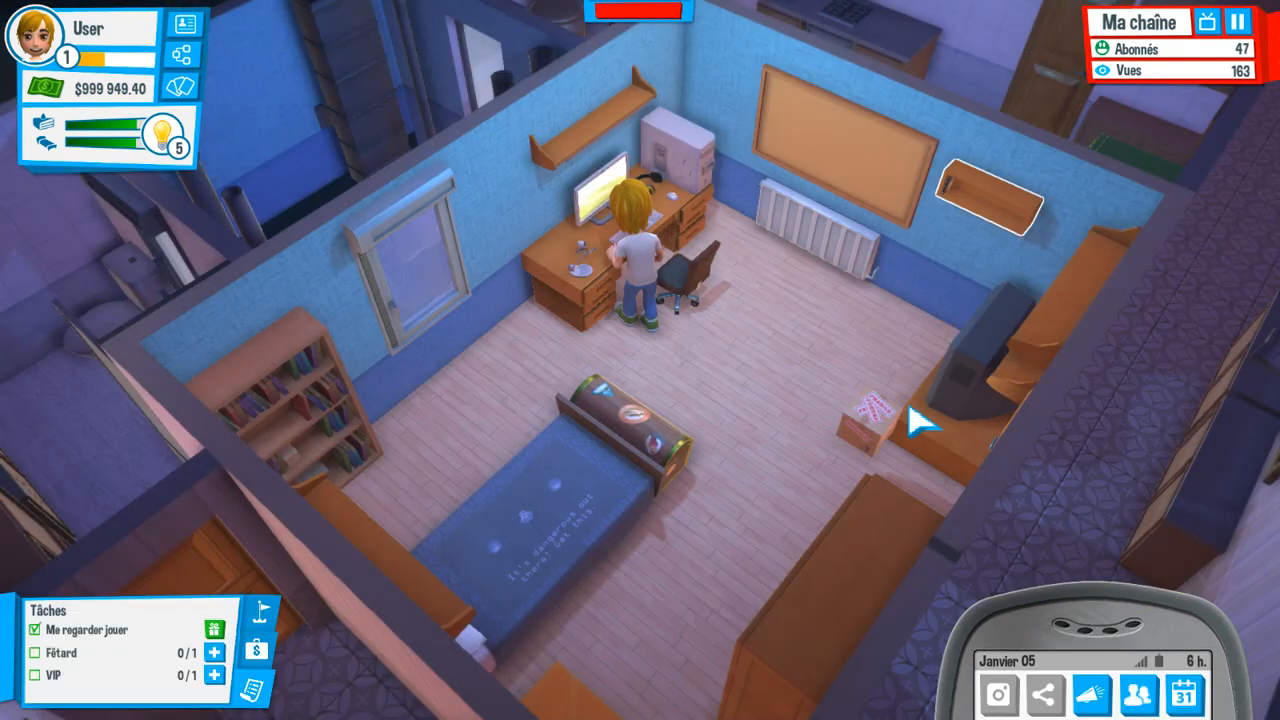
pyautogui.click(894, 440)
pyautogui.click(1010, 418)
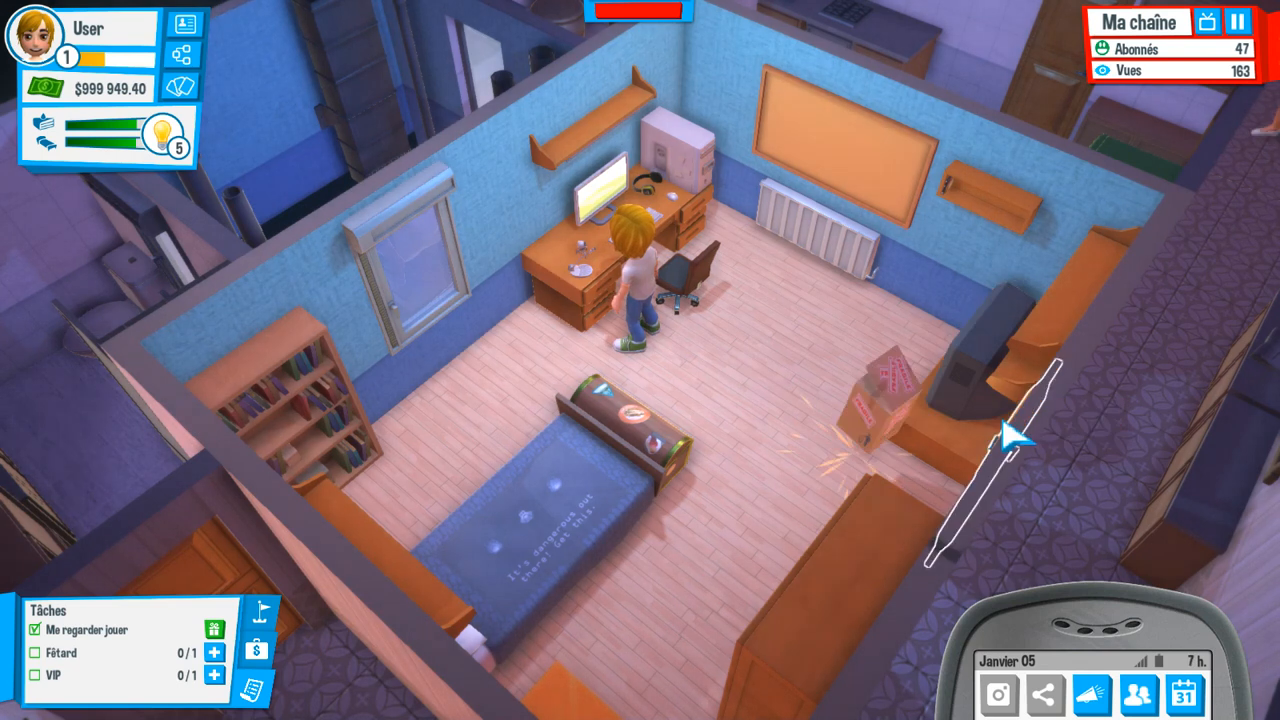